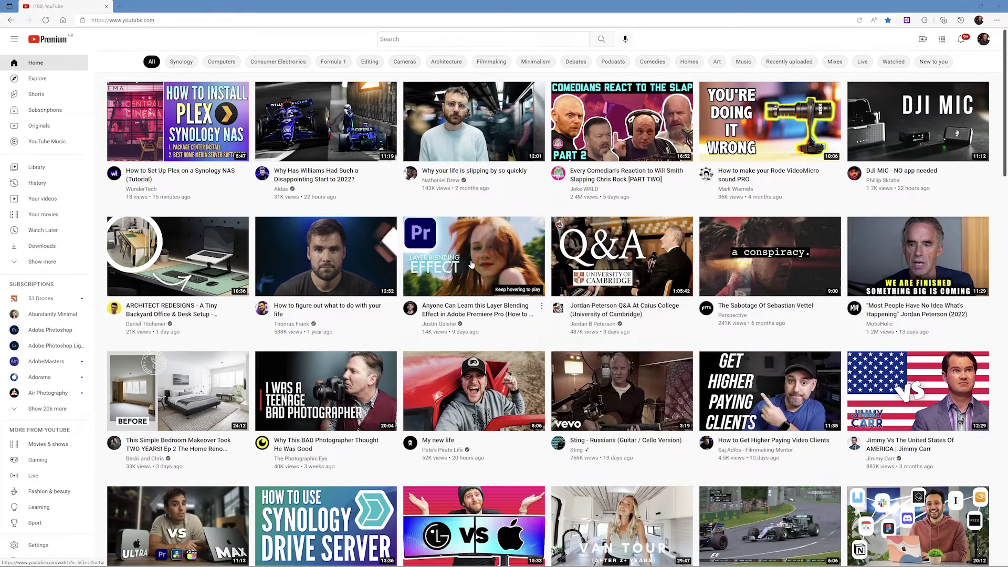
Step: Bring up Premiere Pro with the Loudness Sequence and its three audio tracks on screen
mouse_move(471, 264)
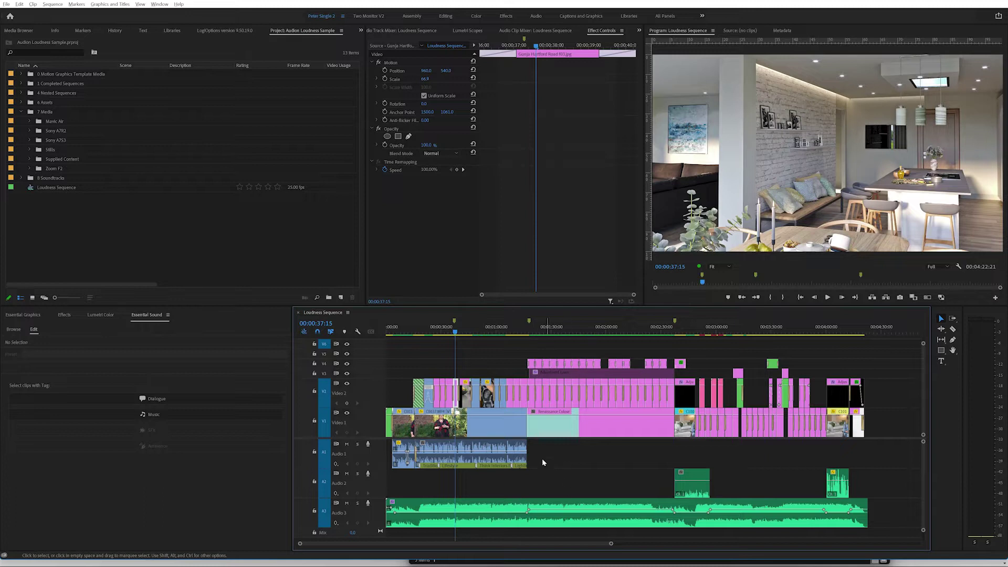
left_click(508, 451)
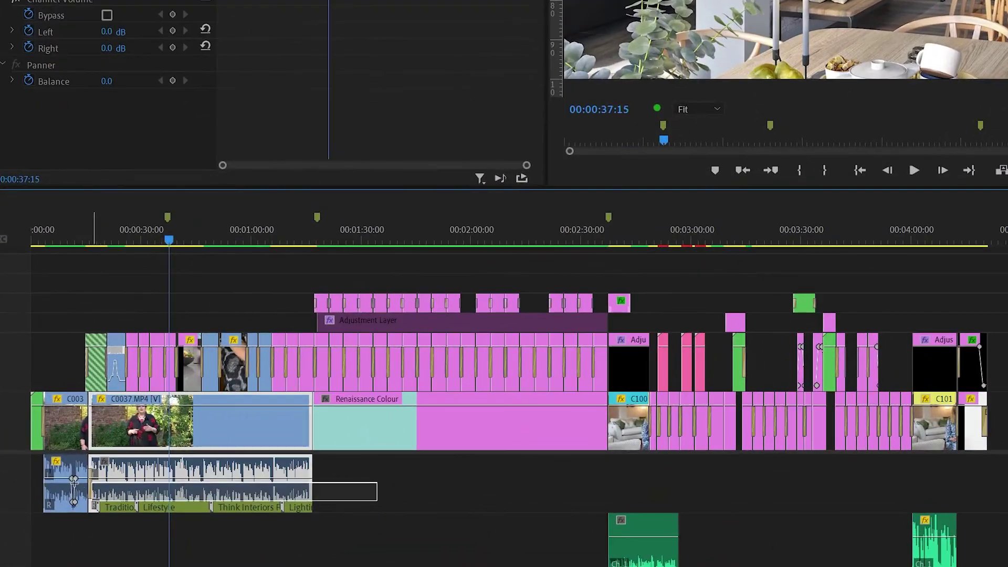
left_click_drag(92, 500, 58, 499)
left_click_drag(532, 483, 977, 541)
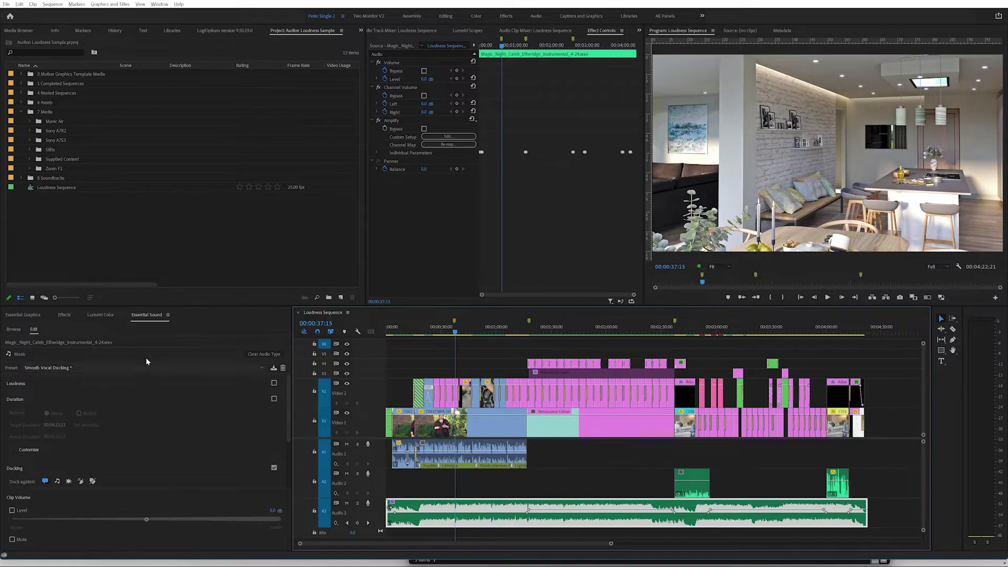
left_click(607, 471)
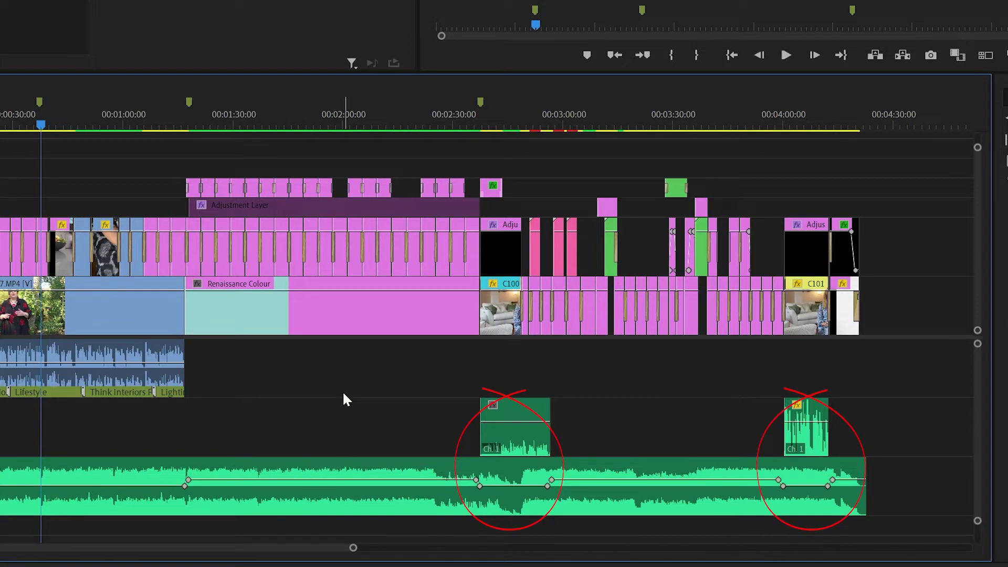
left_click(259, 116)
left_click(273, 121)
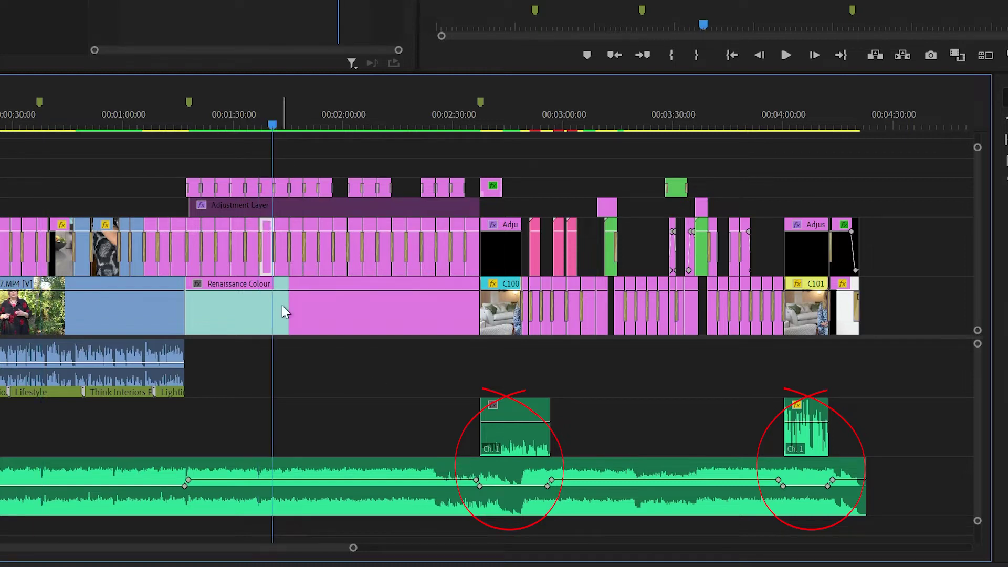
left_click(102, 108)
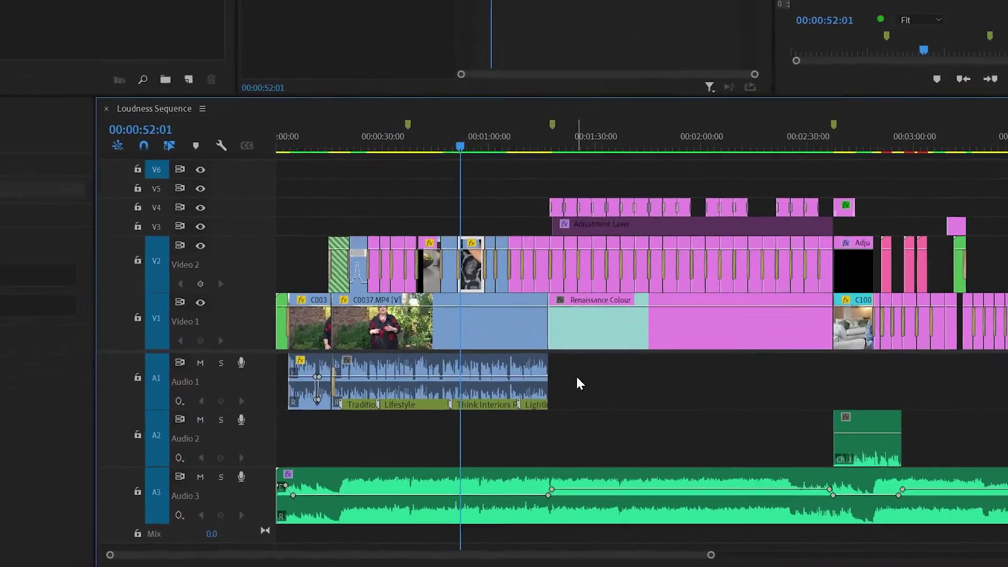
left_click_drag(542, 451, 398, 448)
left_click_drag(291, 365, 292, 366)
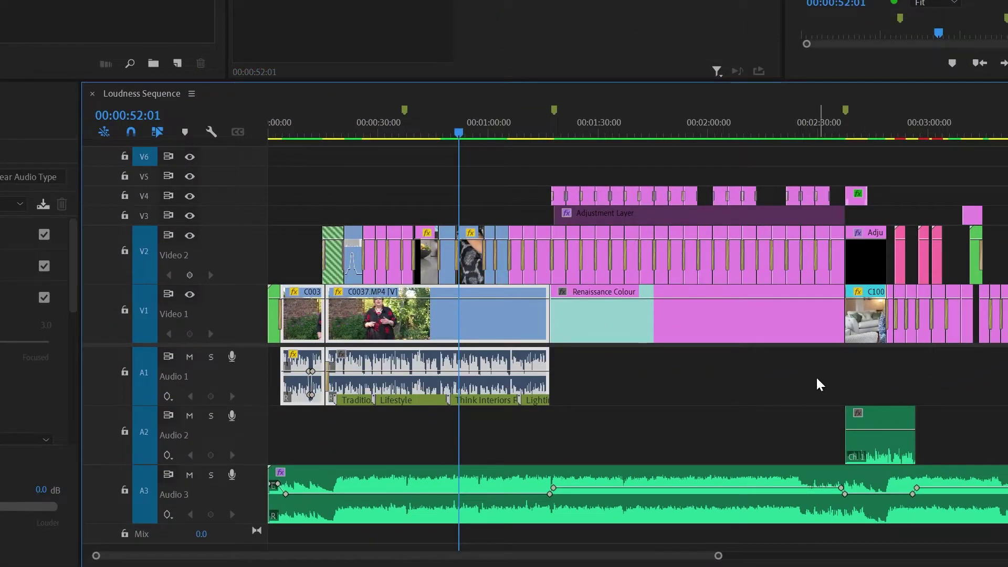
mouse_move(771, 378)
left_mouse_down()
mouse_move(1006, 409)
mouse_move(1006, 433)
left_mouse_up()
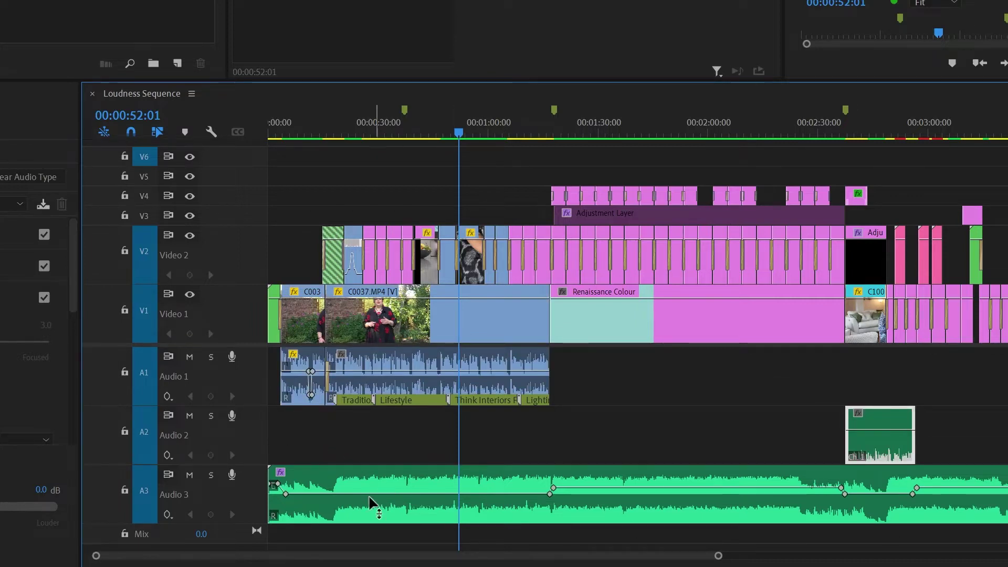
left_click(360, 484)
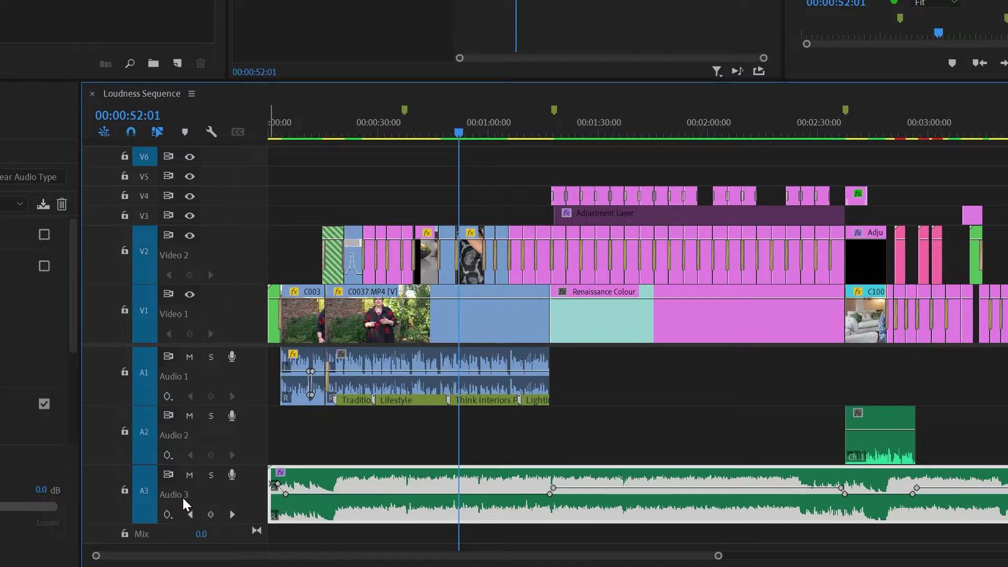
left_click(600, 405)
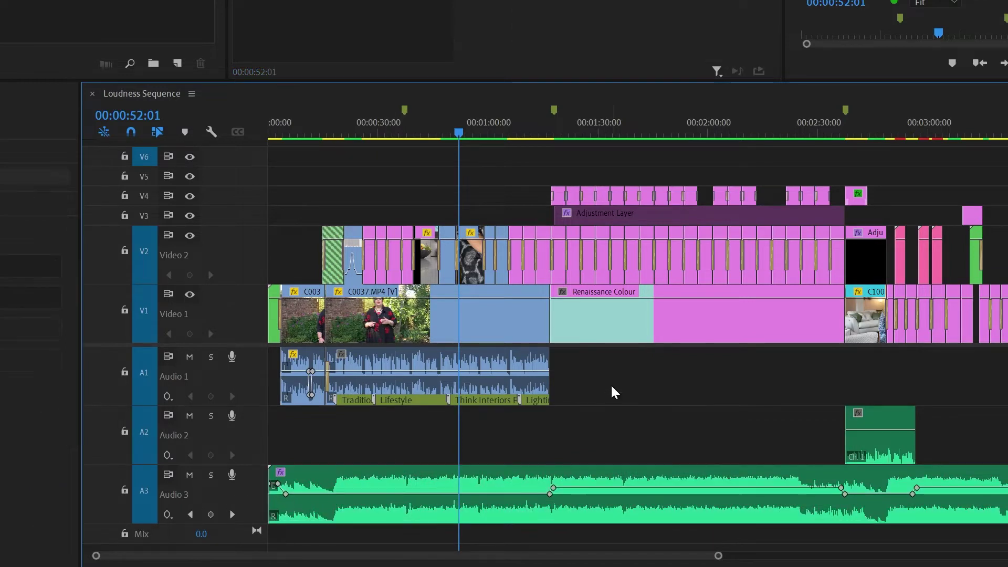
Step: Rename the Audio 1 track to Voiceover
double_click(254, 364)
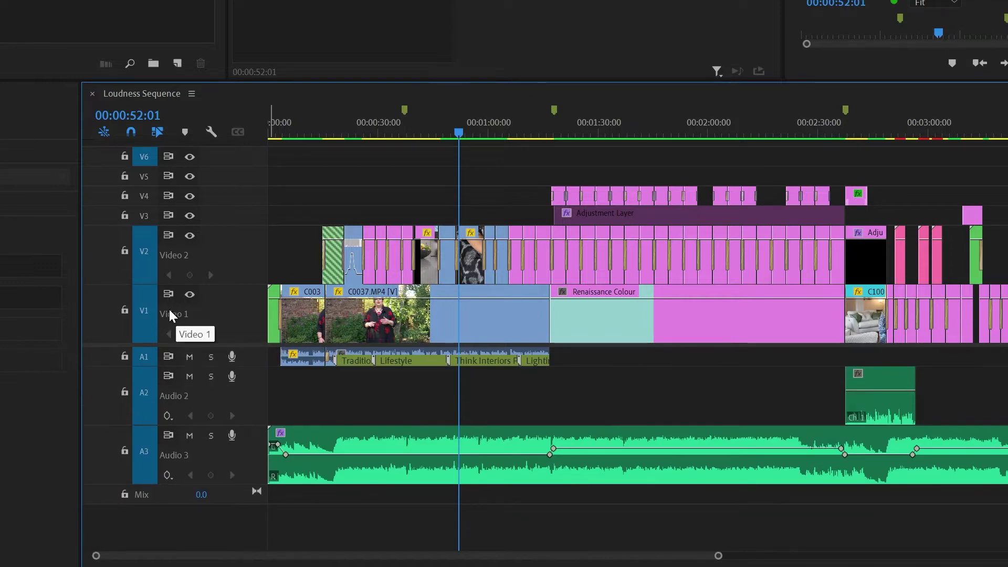
double_click(259, 355)
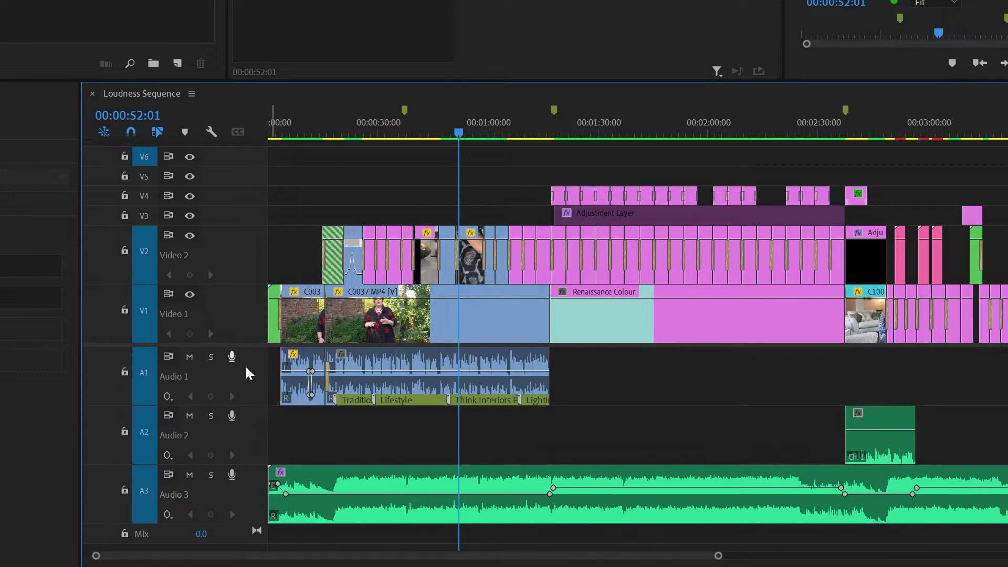
right_click(172, 374)
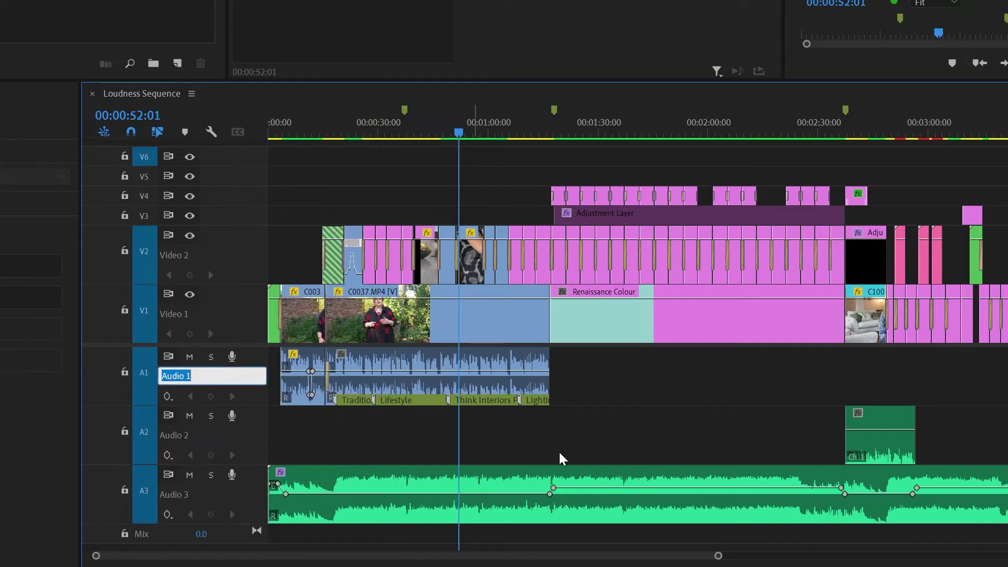
type("Voiceover")
key("Return")
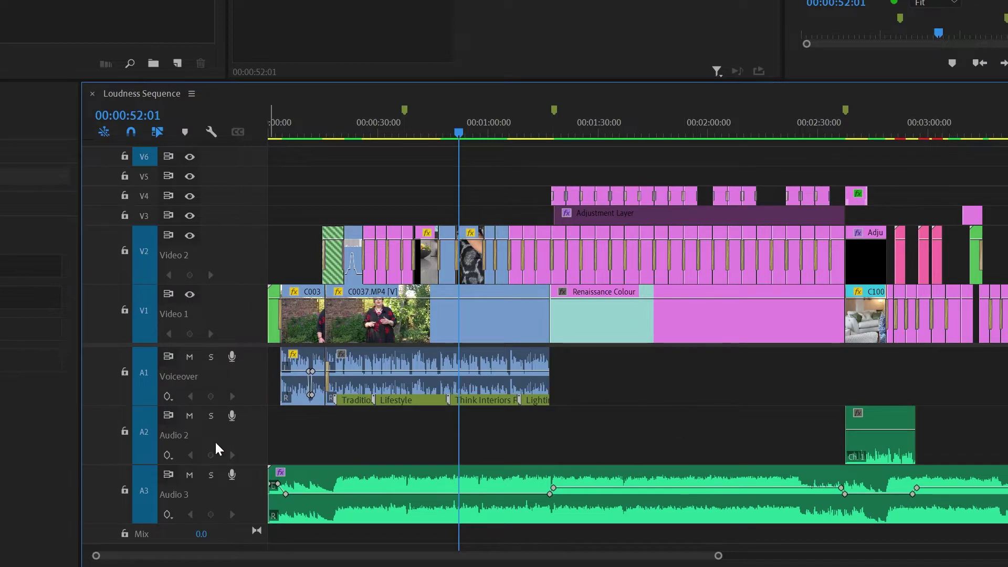
Step: Rename the Audio 2 track to Speech
double_click(178, 432)
left_click(177, 433)
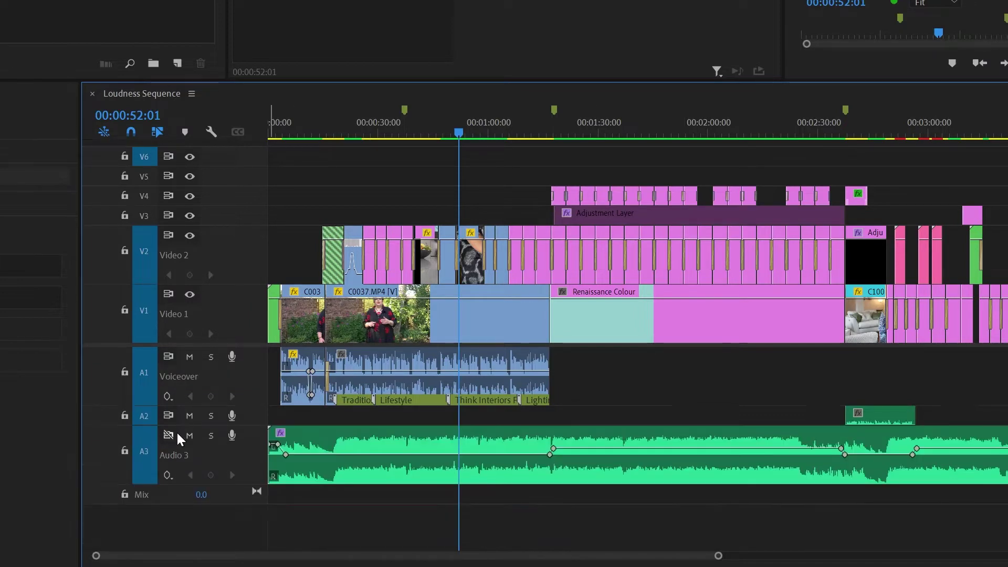
double_click(258, 419)
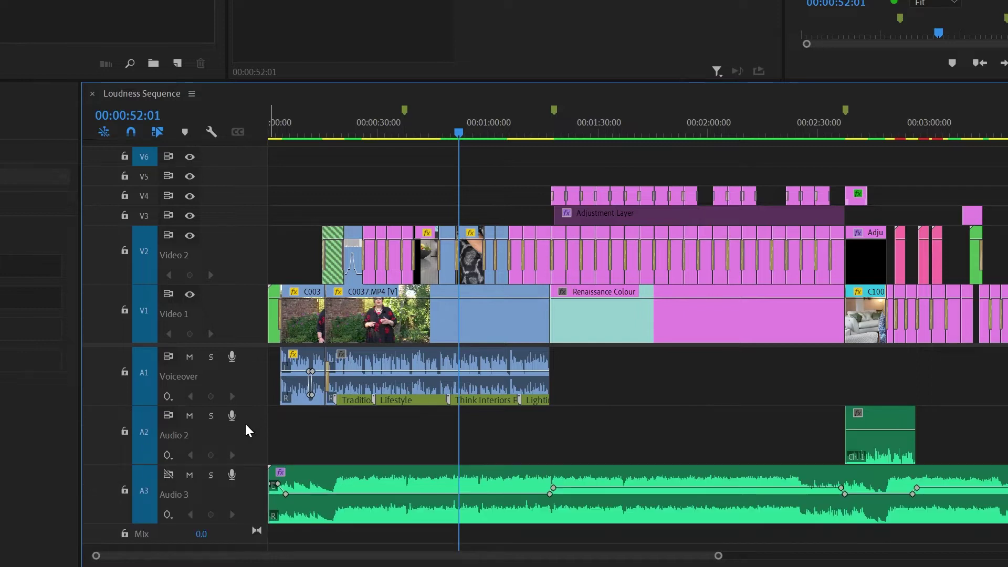
right_click(166, 431)
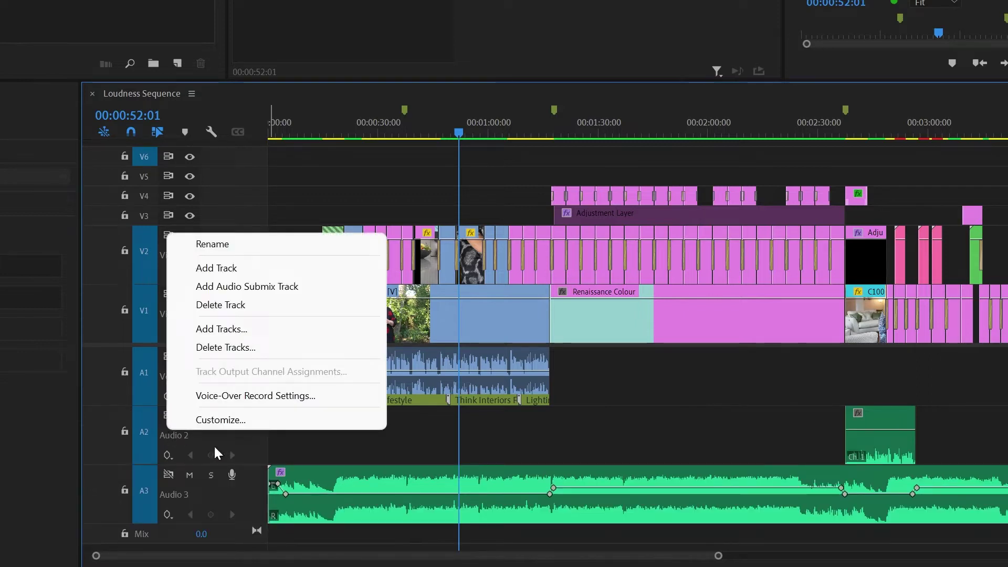
left_click(231, 247)
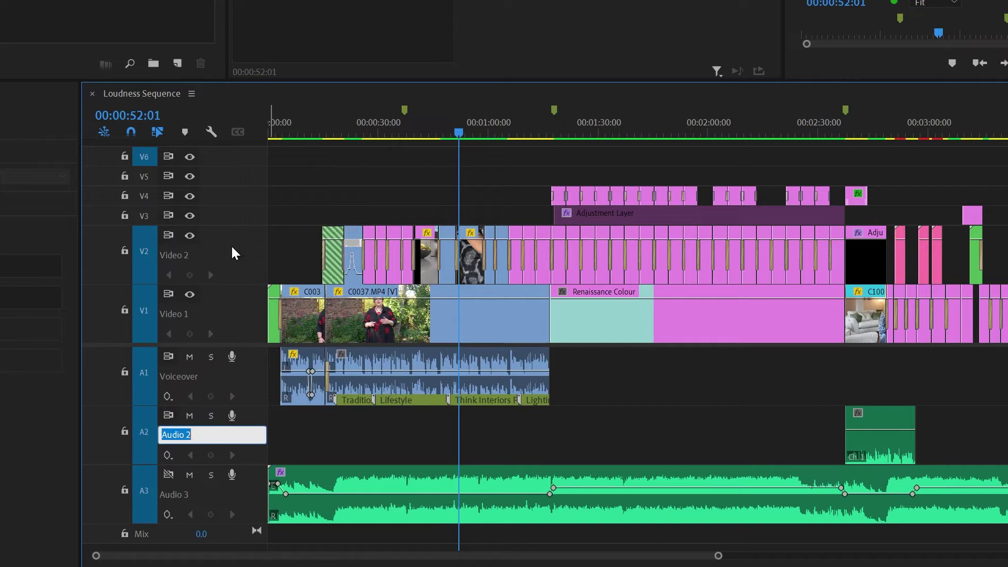
type("Speech")
key("Return")
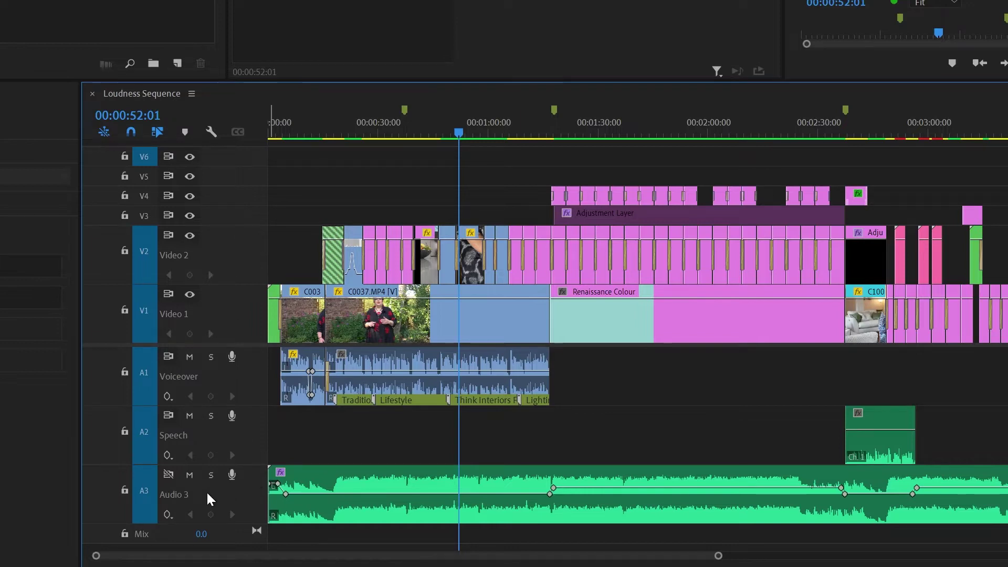
Step: Rename the Audio 3 track to Music
right_click(189, 497)
left_click(269, 313)
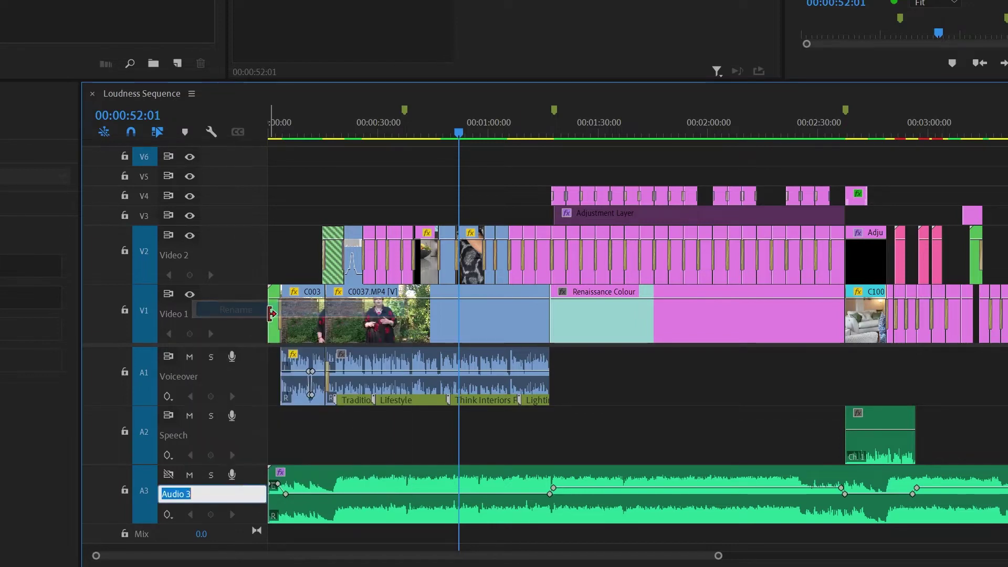
type("Music")
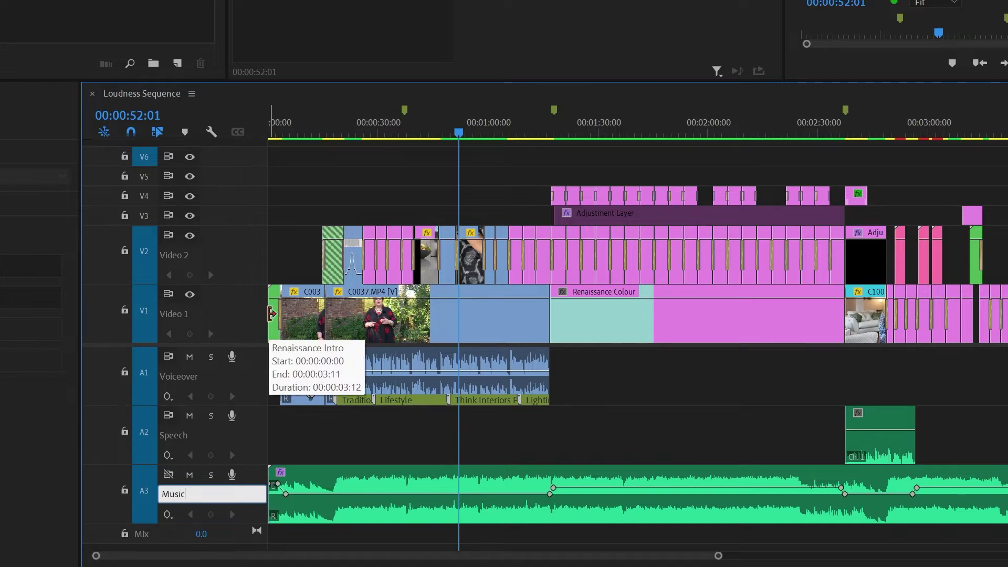
key("Return")
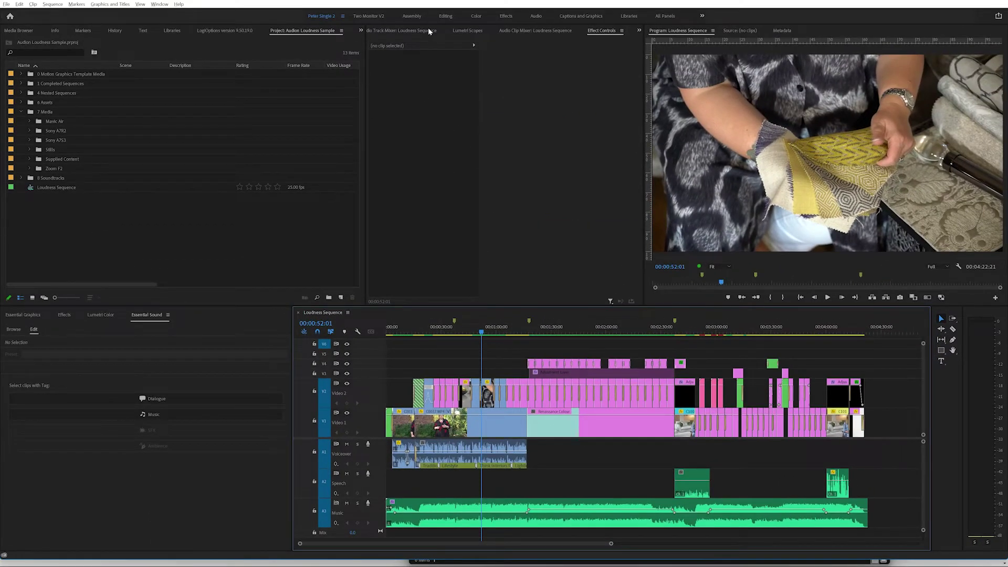
Step: Switch to the Audio workspace and show the Audio Track Mixer with Voiceover, Speech, Music and Mix strips
left_click(537, 15)
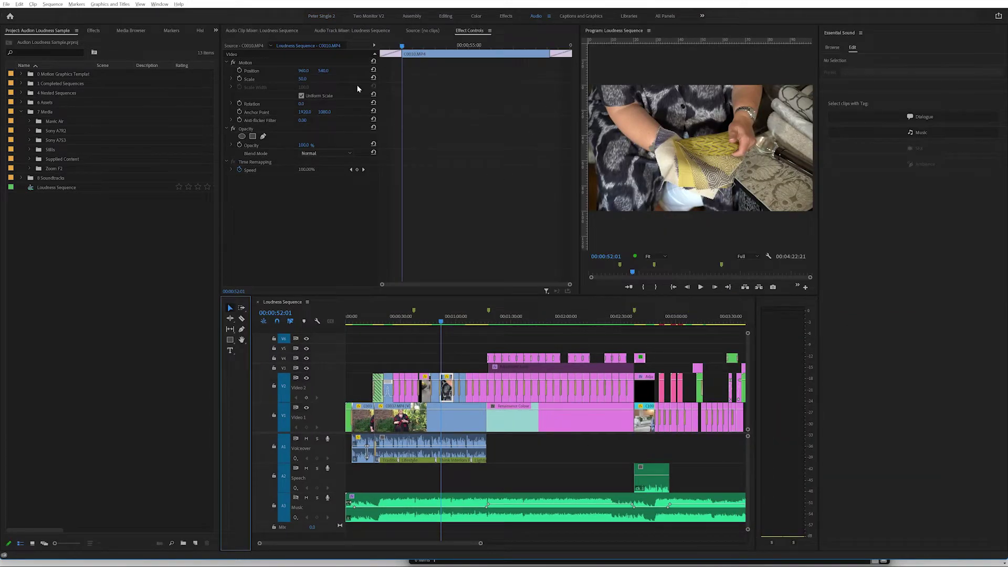
left_click(330, 30)
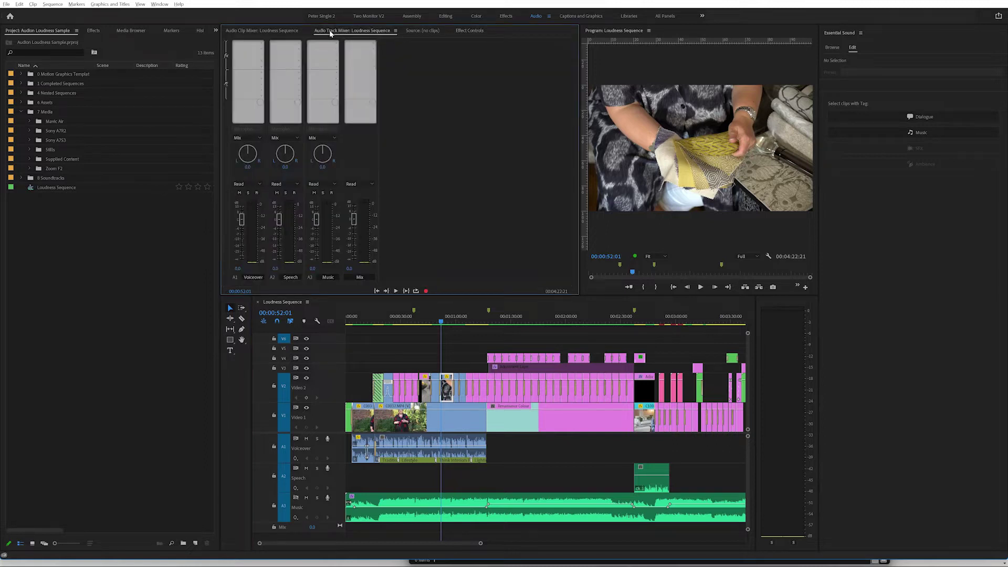
left_click(282, 31)
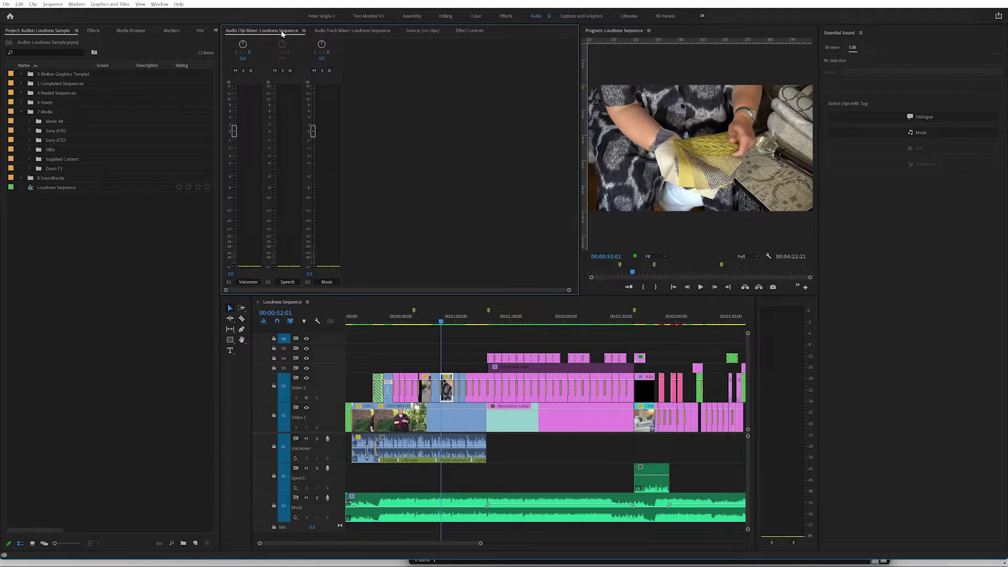
left_click(335, 31)
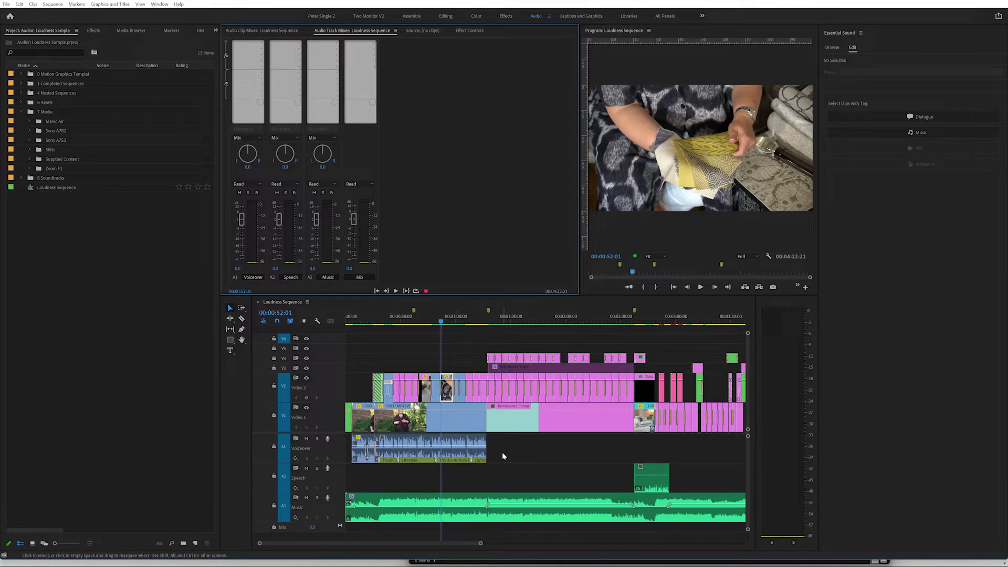
Step: Normalize the Voiceover clips' max peak to -3 dB
left_click_drag(505, 458, 359, 457)
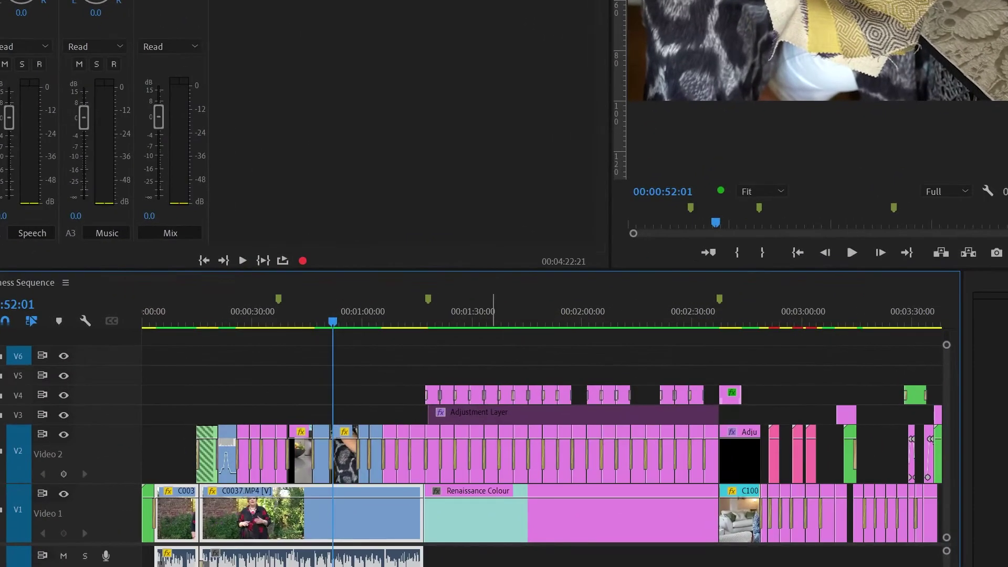
key("g")
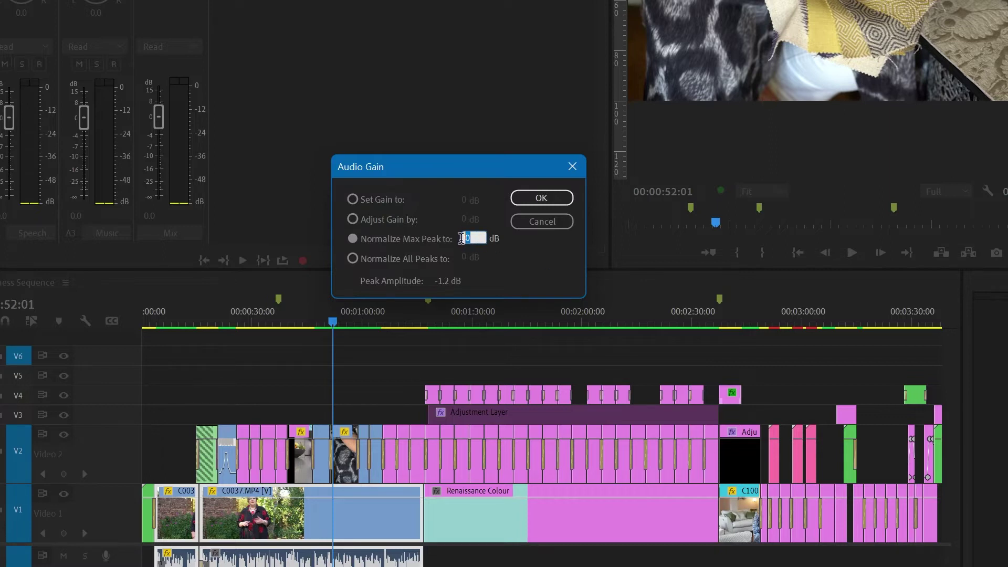
type("-3")
key("Return")
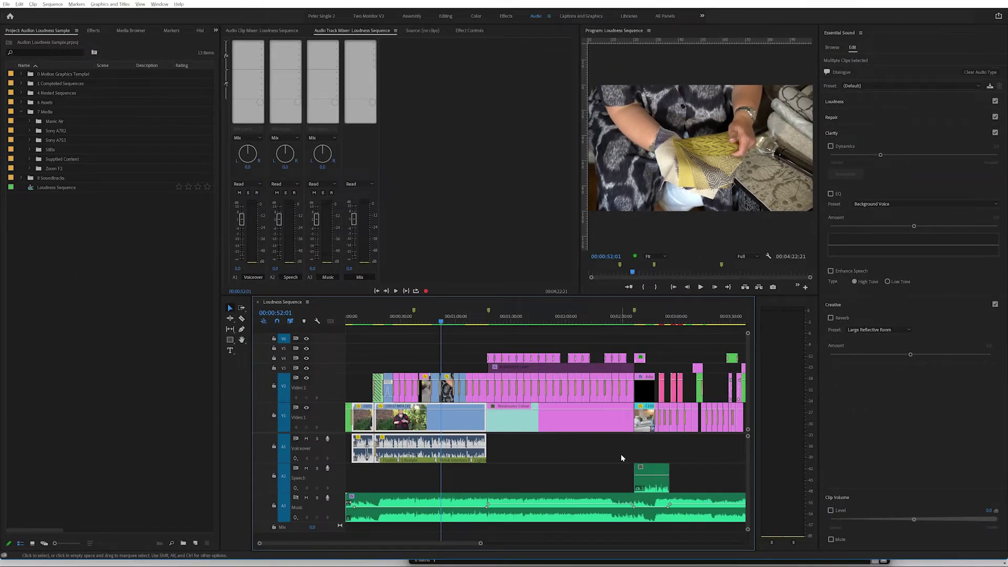
Step: Apply Normalize Max Peak gain to both clips on the Speech track
scroll(549, 463, "right", 6)
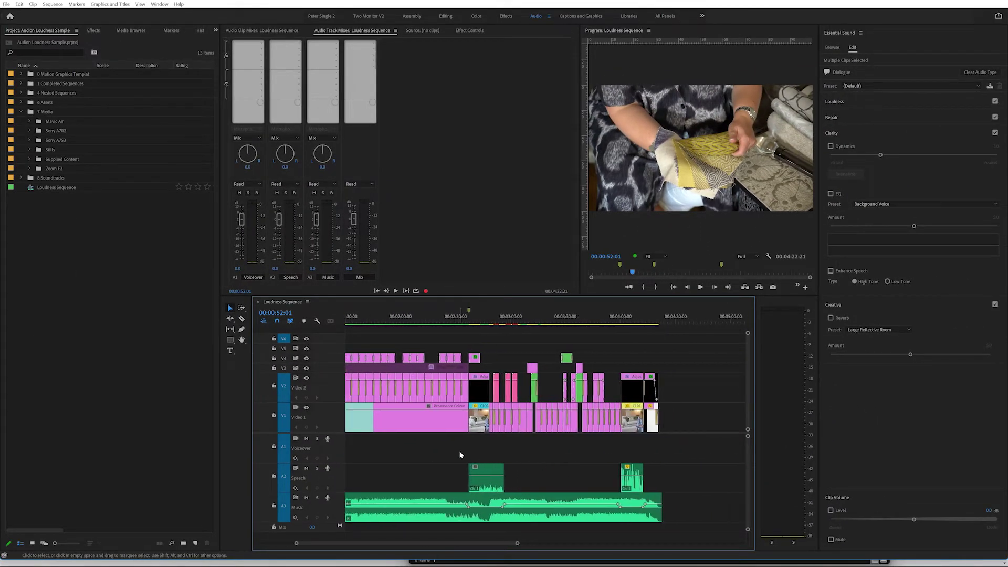
left_click_drag(451, 448, 657, 492)
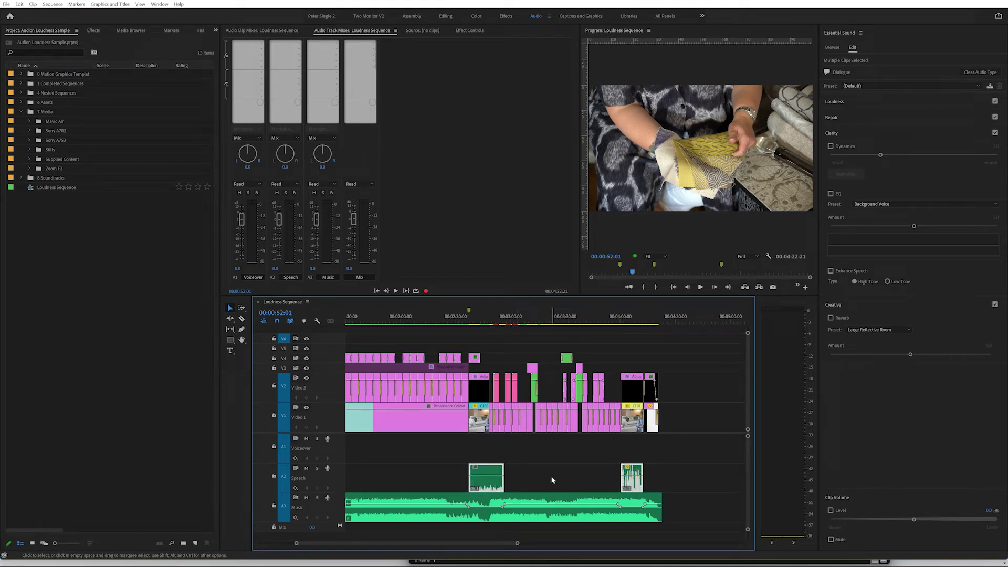
key("g")
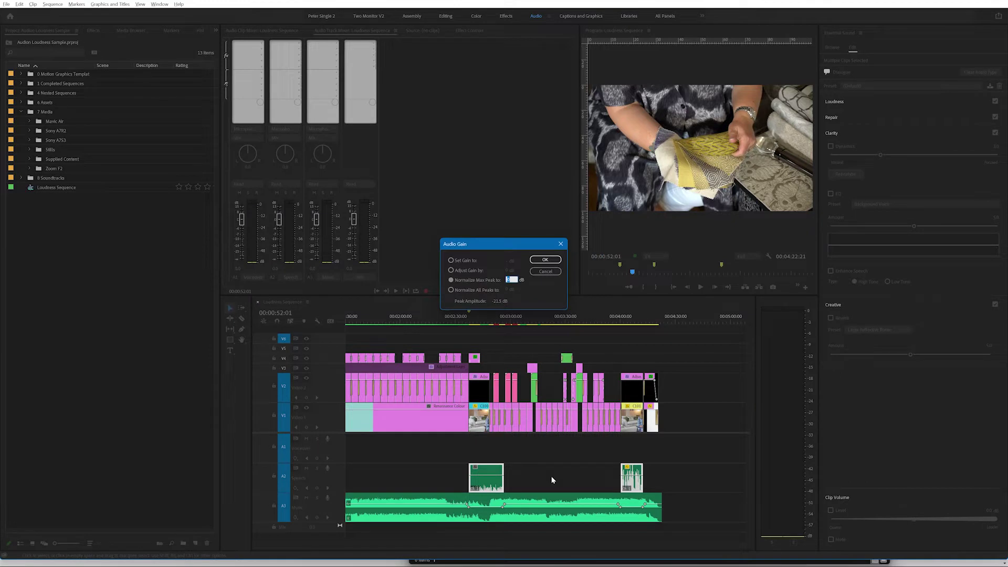
key("BackSpace")
key("Return")
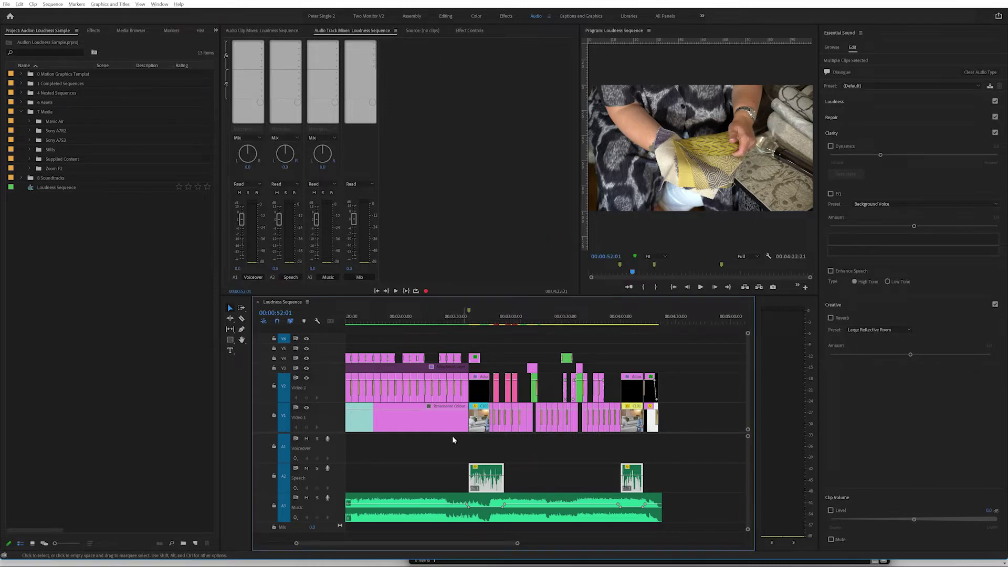
Step: Select the Music clip on A3 to view its Smooth Vocal Ducking settings, Duck Amount -19.0 dB
left_click(420, 503)
scroll(416, 457, "up", 5)
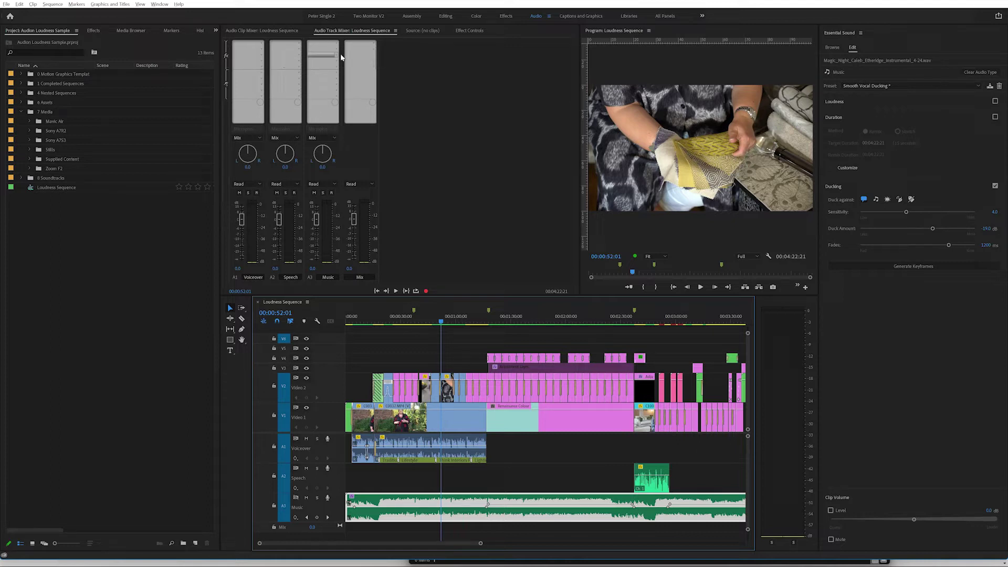
Step: Insert Special > Loudness Radar on the Mix track and move its editor above the timeline
left_click(374, 50)
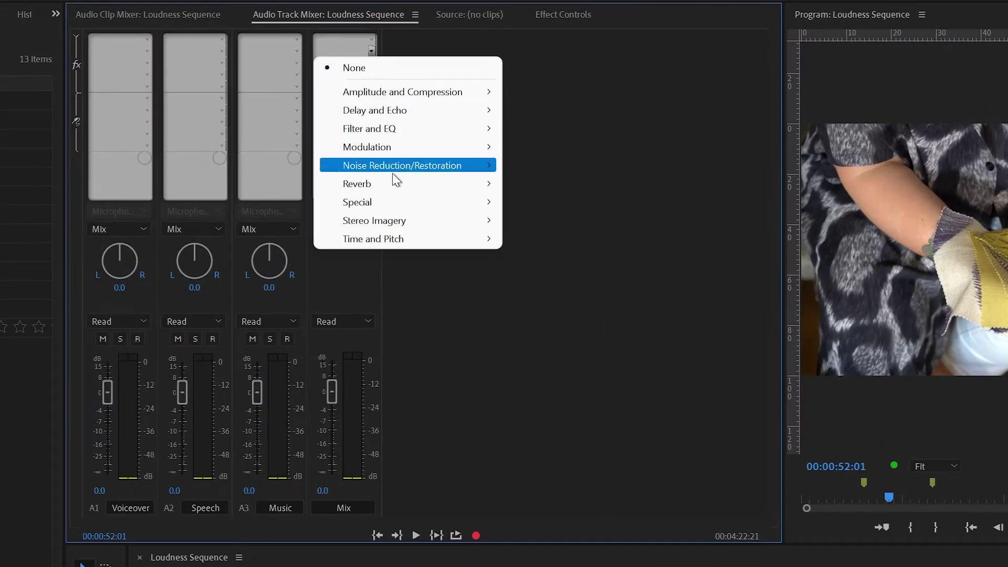
mouse_move(396, 197)
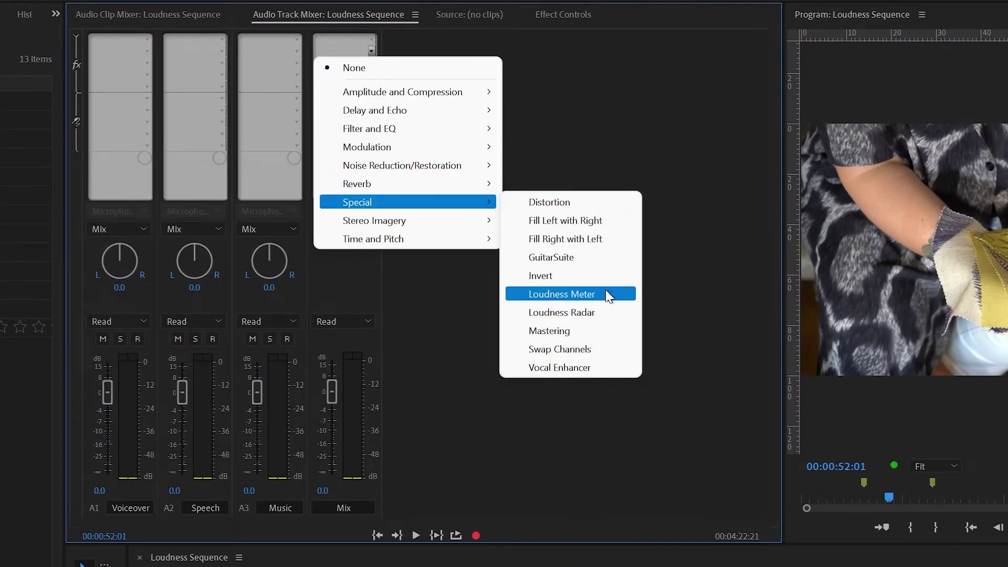
left_click(606, 312)
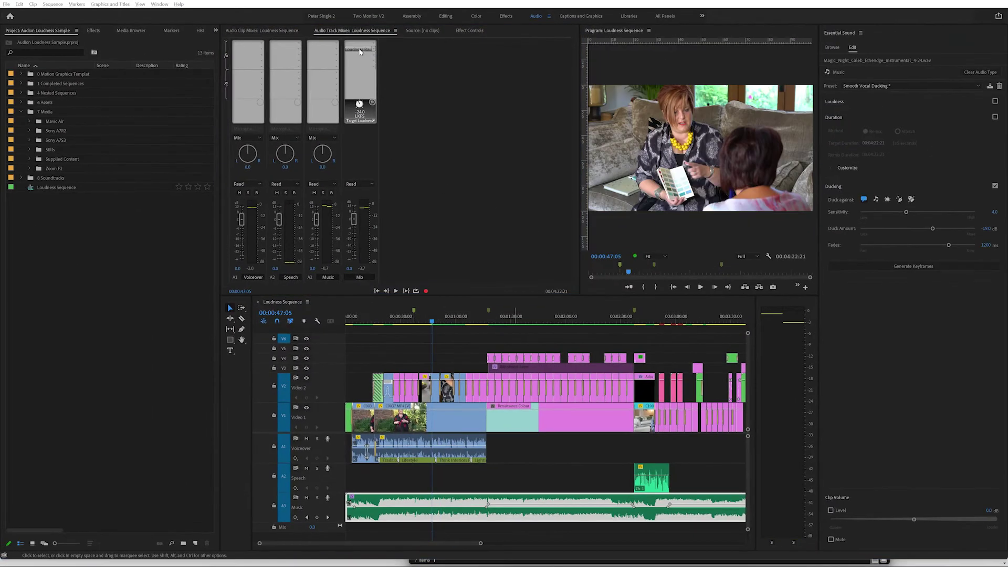
double_click(360, 51)
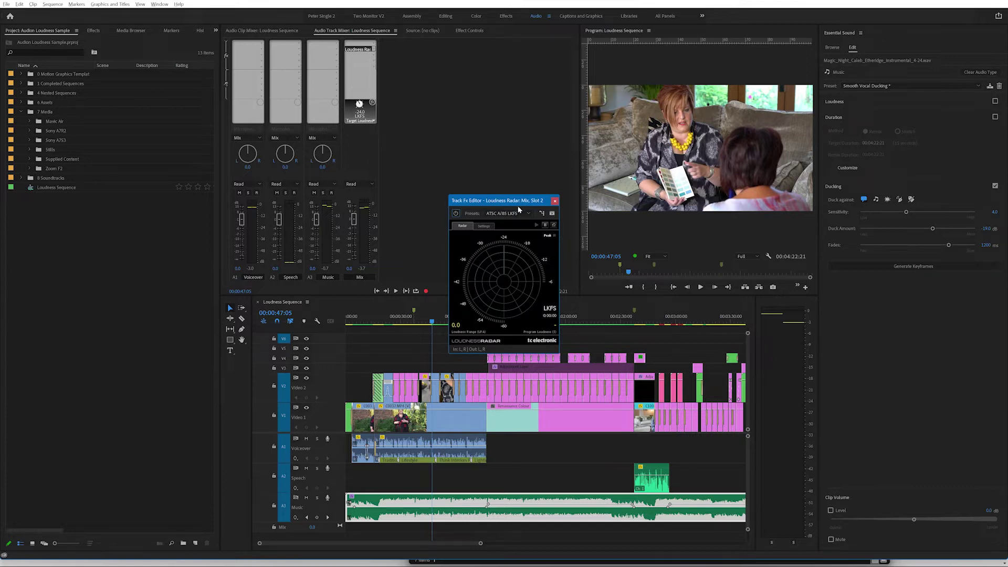
left_click_drag(519, 202, 515, 113)
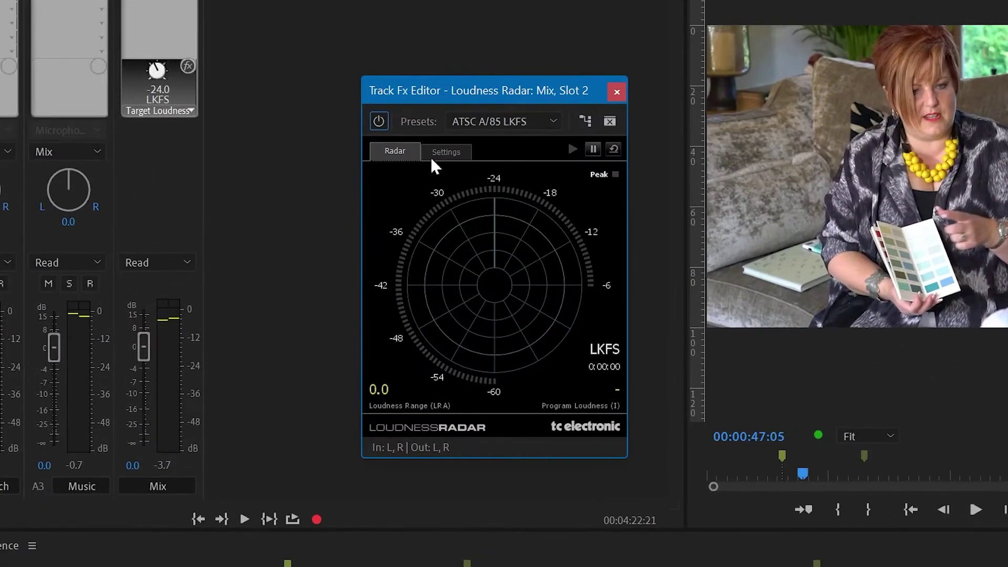
Step: In the radar settings, switch the loudness unit to LUFS and set target loudness to -16.0
left_click(452, 157)
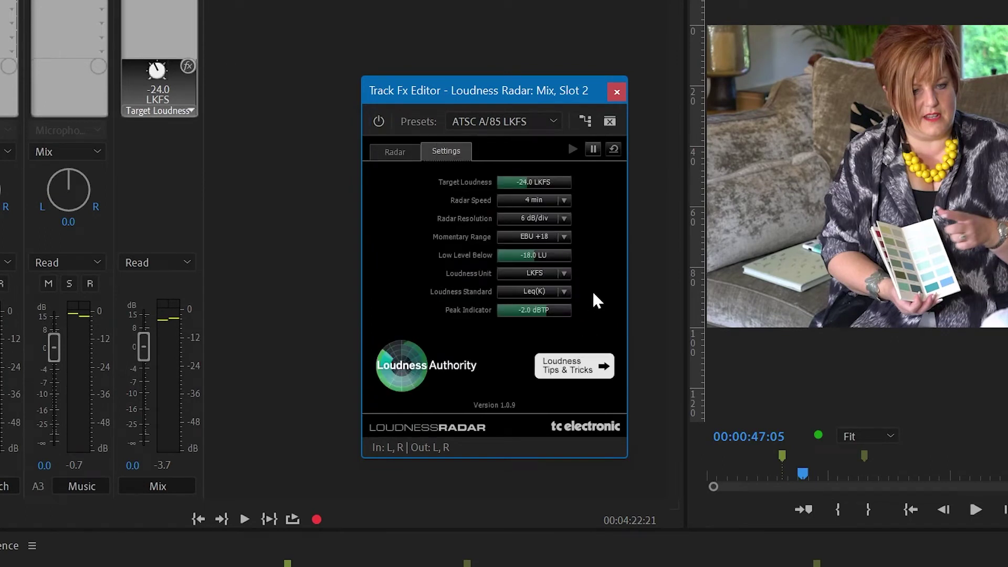
left_click(563, 272)
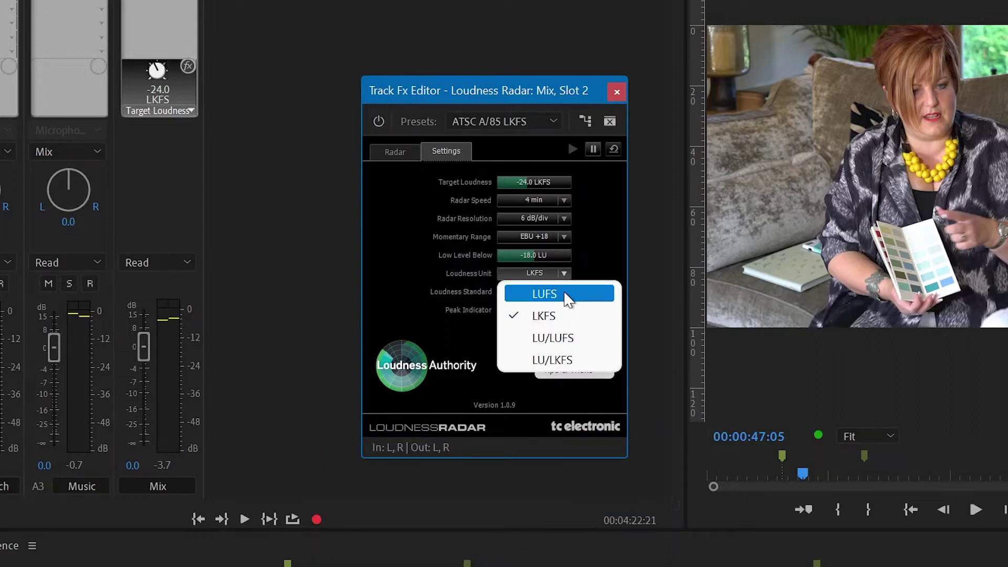
left_click(565, 295)
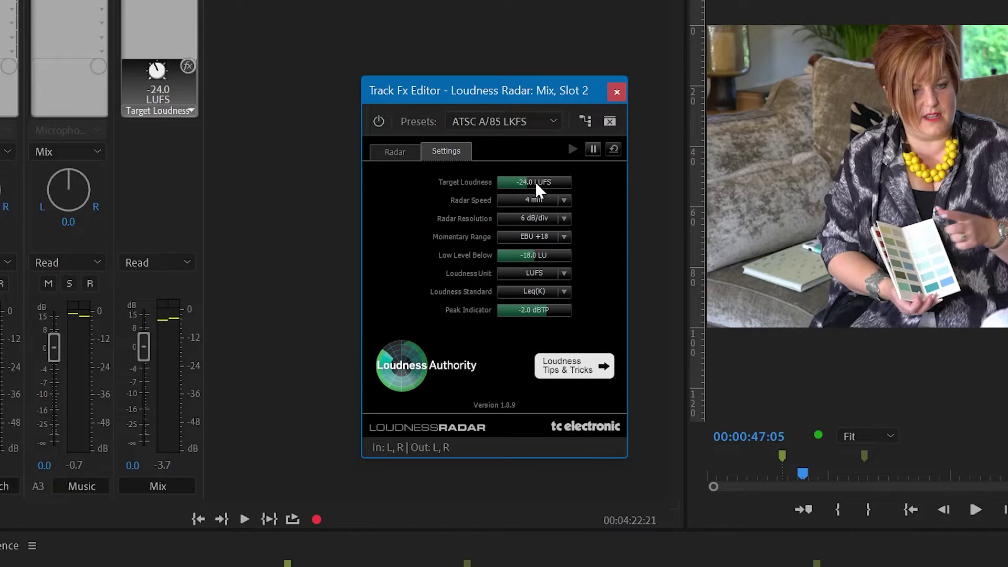
scroll(539, 183, "up", 15)
scroll(546, 184, "up", 2)
scroll(549, 184, "up", 2)
scroll(550, 182, "up", 1)
scroll(550, 182, "down", 4)
scroll(548, 181, "up", 1)
scroll(547, 181, "down", 1)
Step: Set the radar speed to 1 min and return to the radar display
left_click(541, 206)
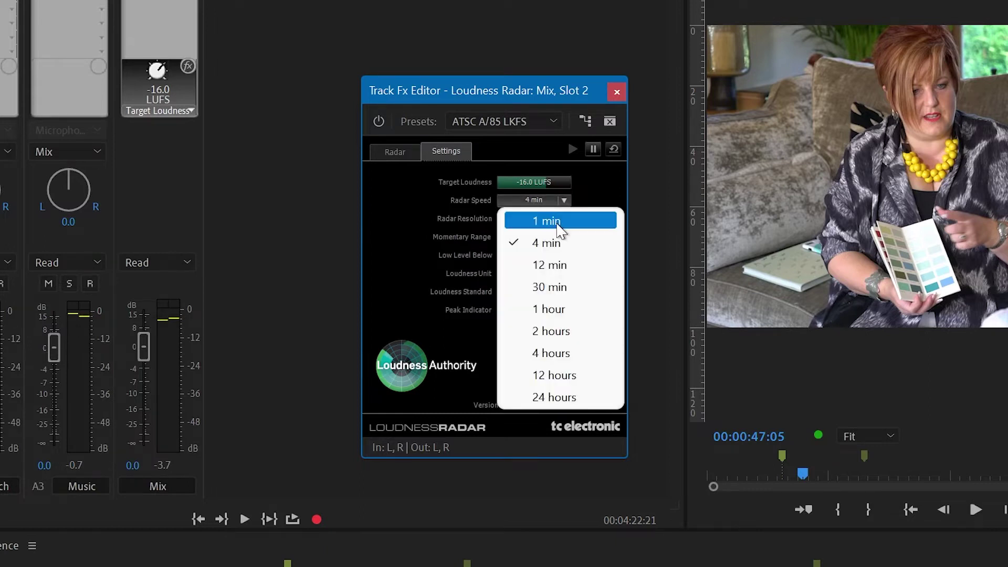
left_click(559, 221)
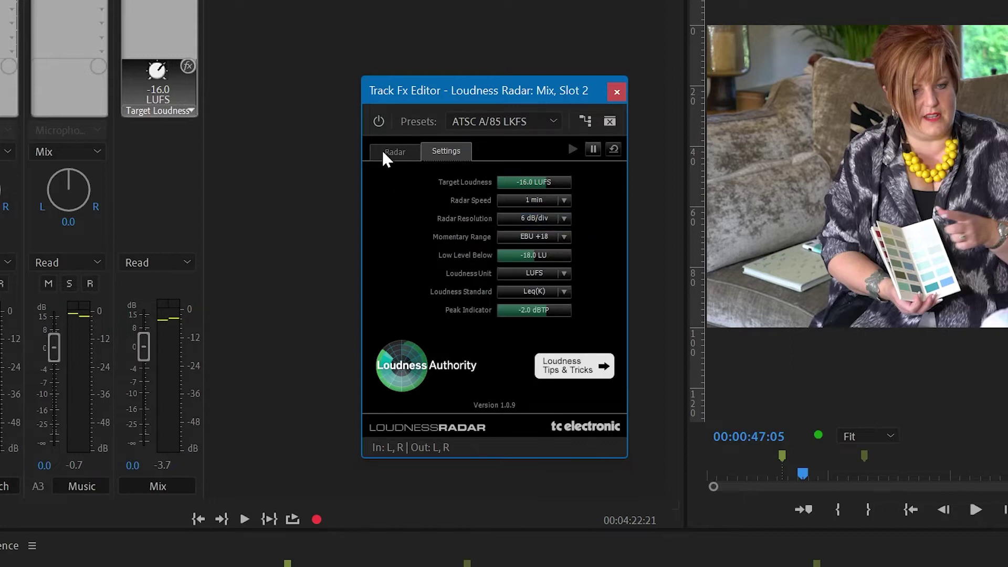
left_click(386, 155)
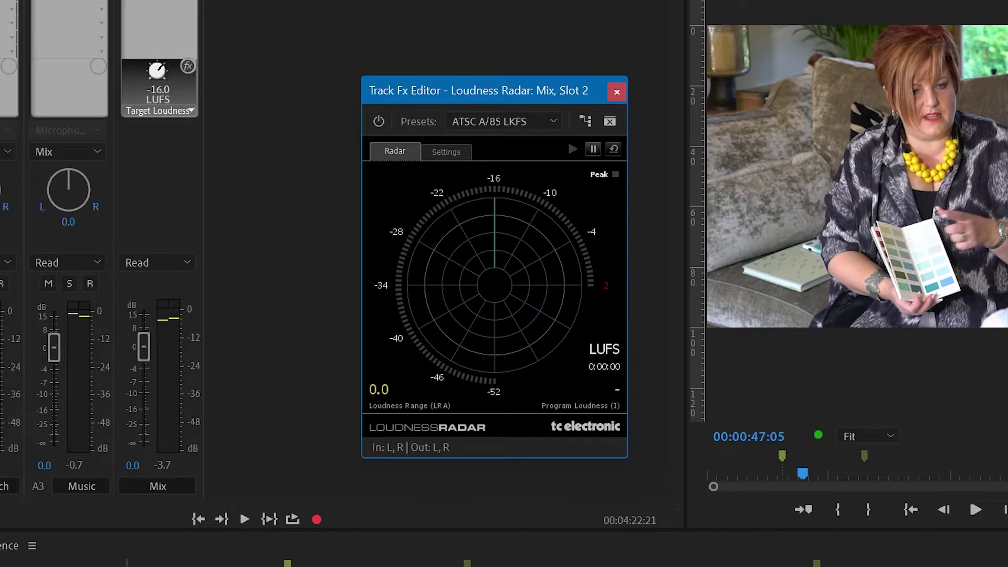
Step: Play about 21 seconds of the sequence so the radar reads -19.5 LUFS program loudness
left_click(78, 560)
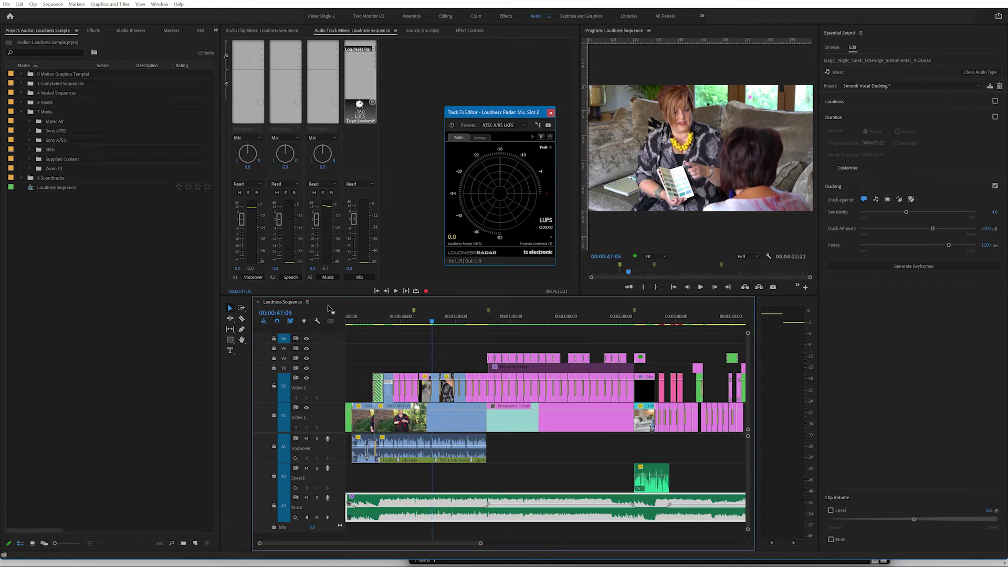
key("space")
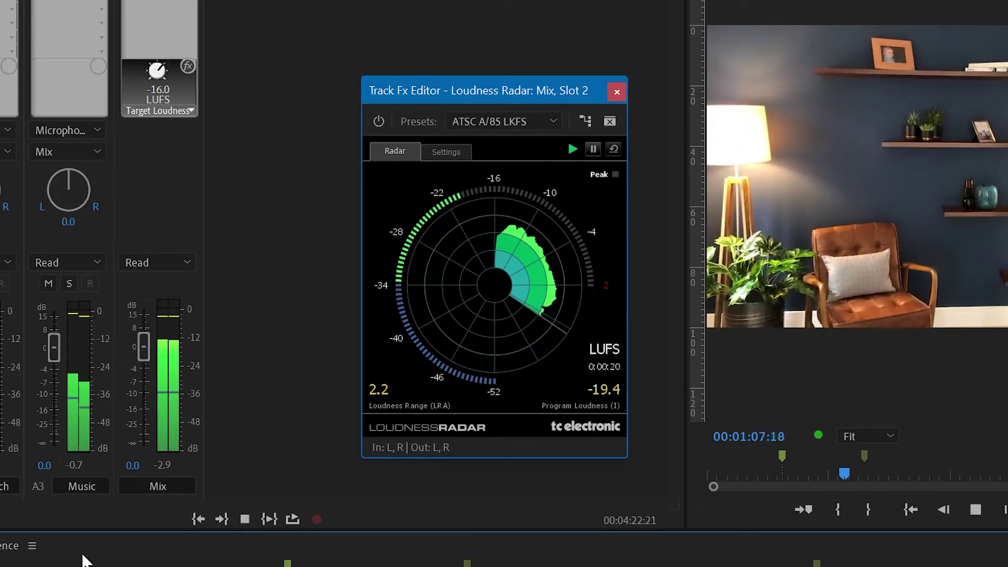
key("space")
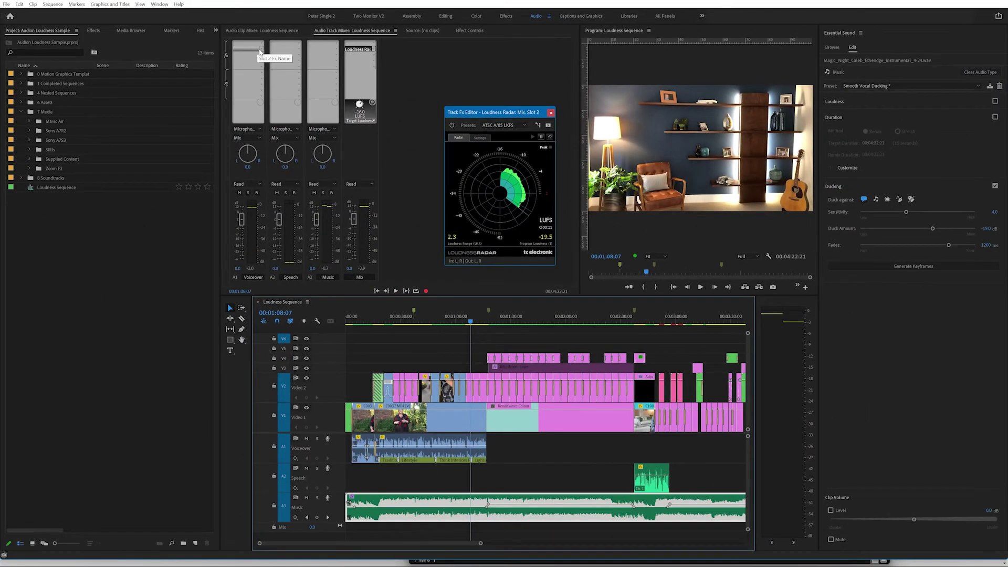
Step: Add a Hard Limiter to the Voiceover track with a 3.5 dB input boost
left_click(259, 51)
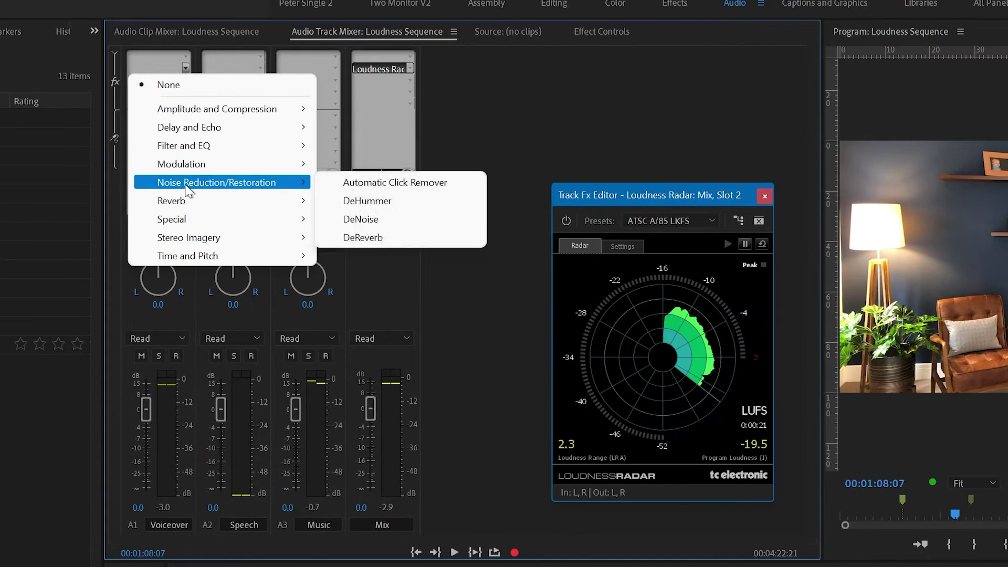
mouse_move(205, 111)
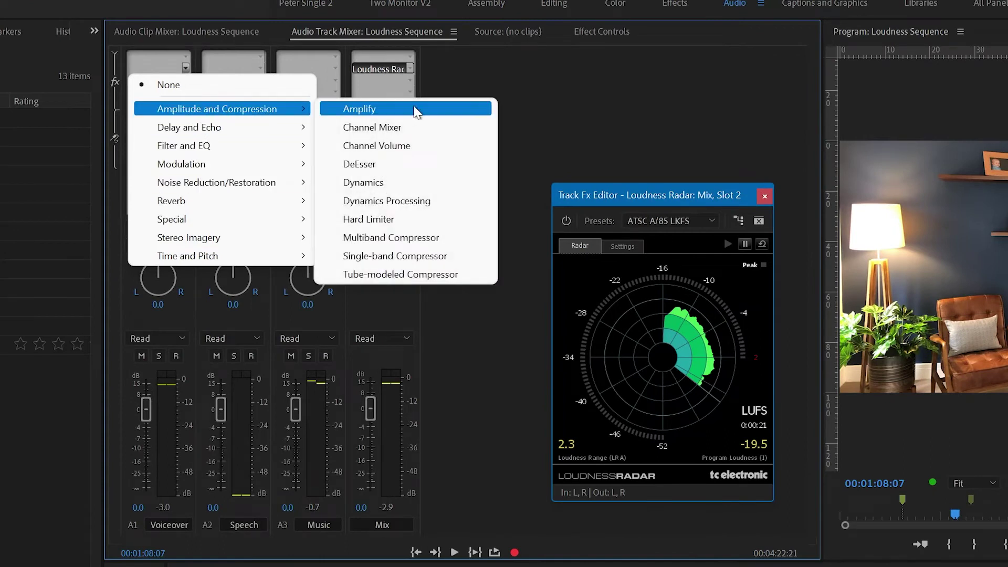
left_click(413, 221)
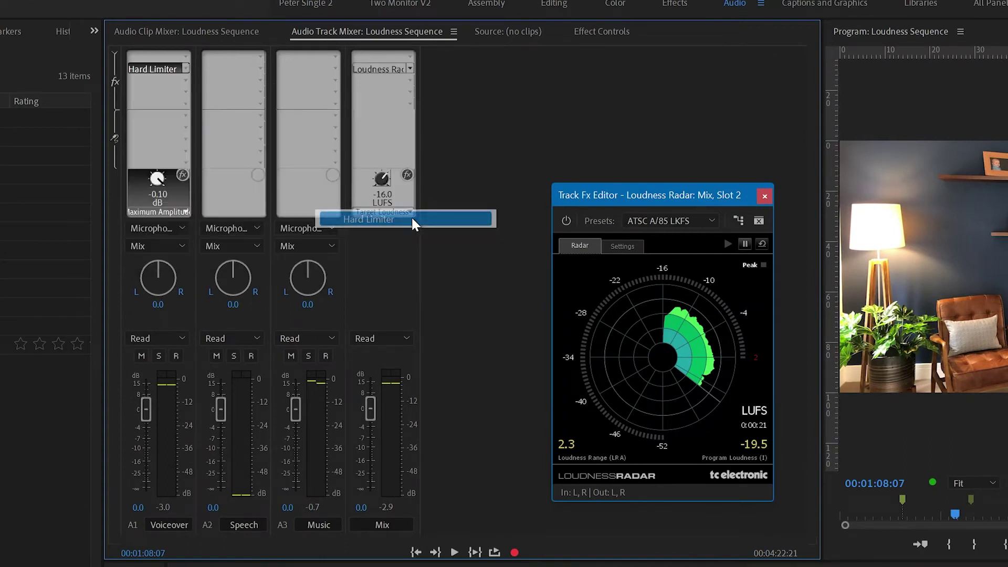
double_click(169, 68)
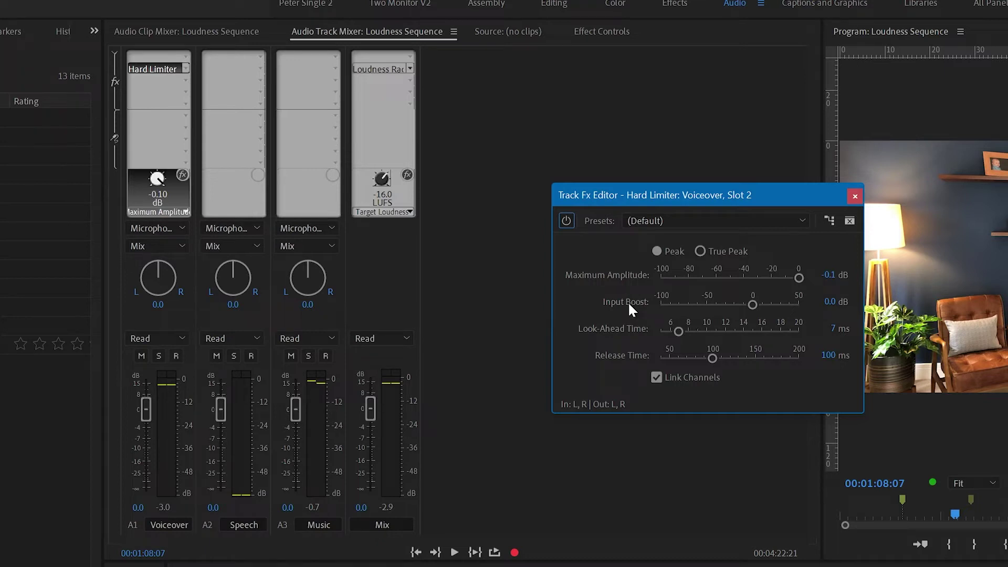
left_click(834, 302)
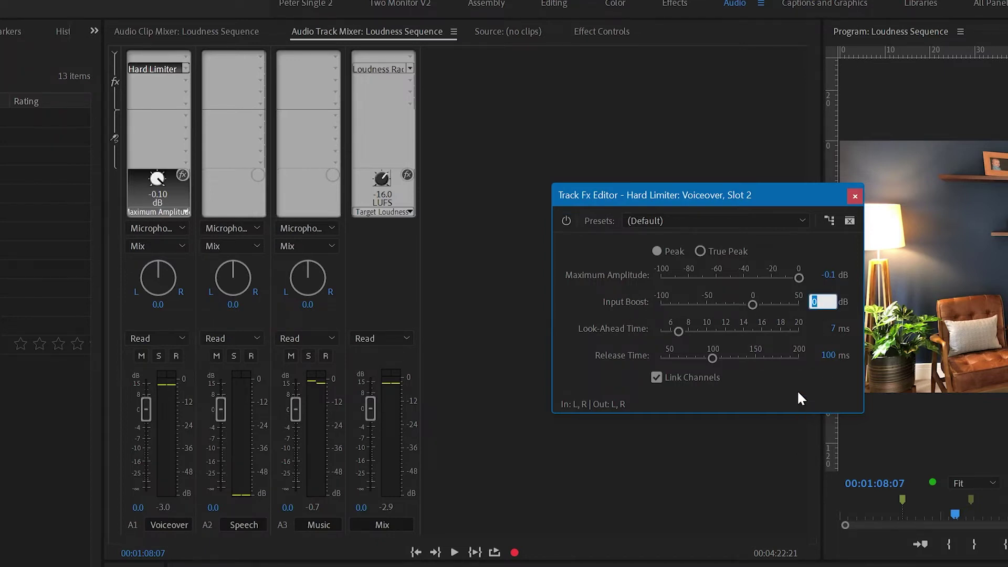
type("3.5")
key("Return")
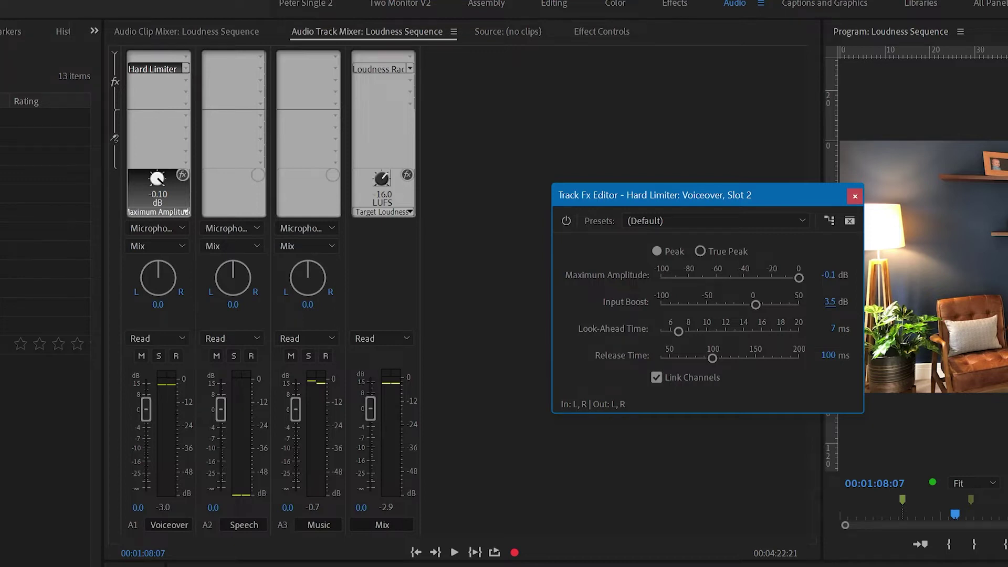
Step: Reset the Loudness Radar and play from 00:00:37:02 to 00:01:00:05, reading -15.9 LUFS
key("Up")
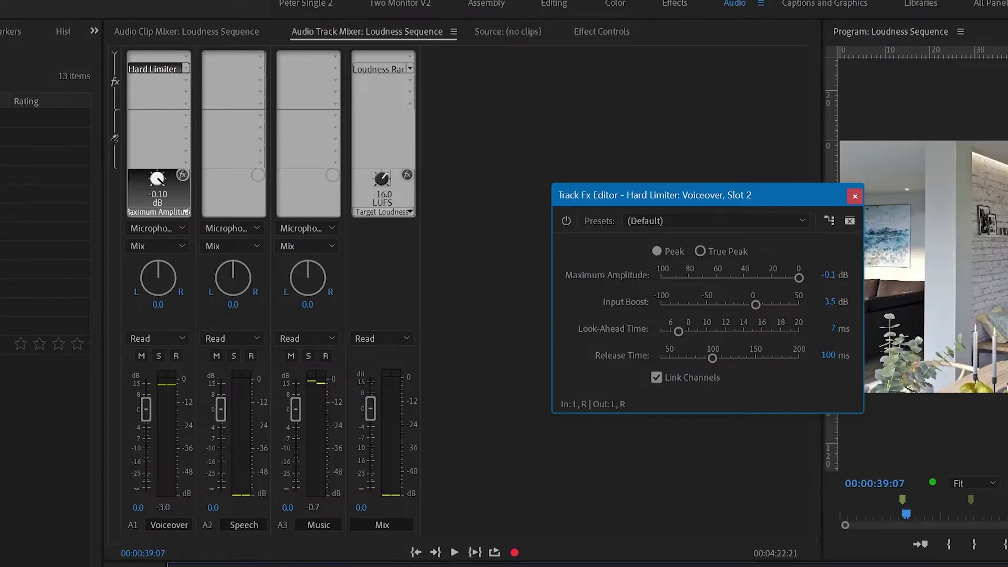
key("Up")
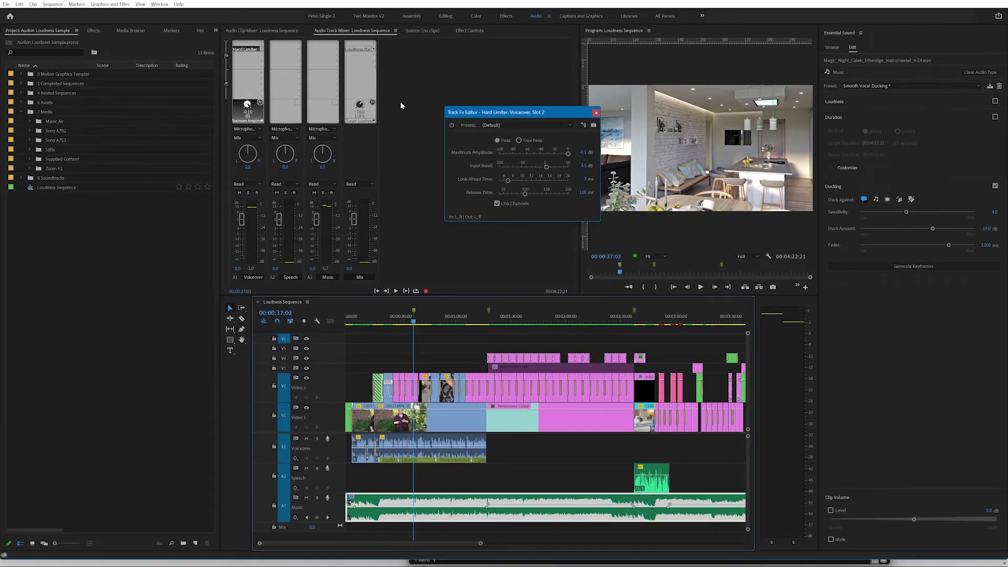
double_click(357, 50)
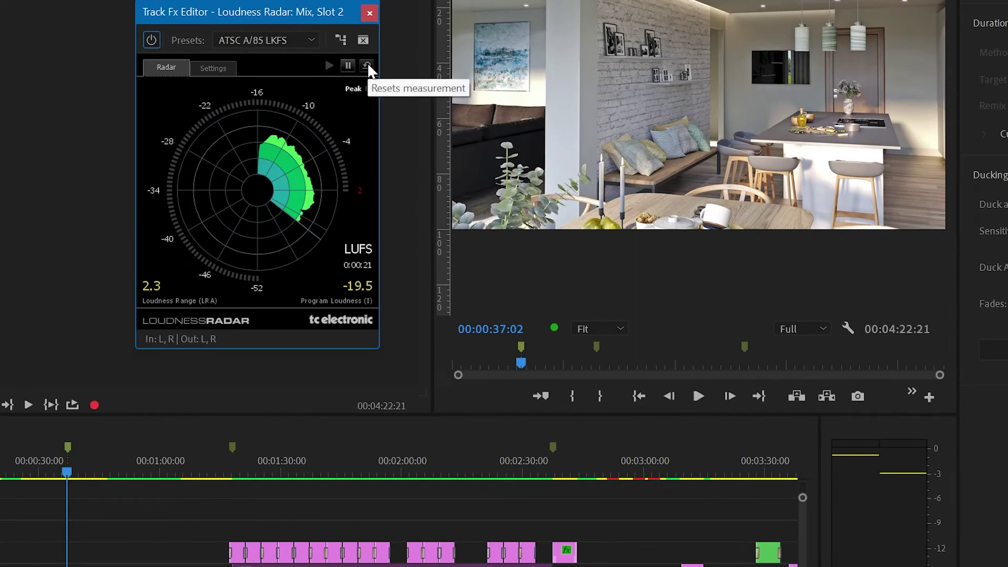
left_click(367, 64)
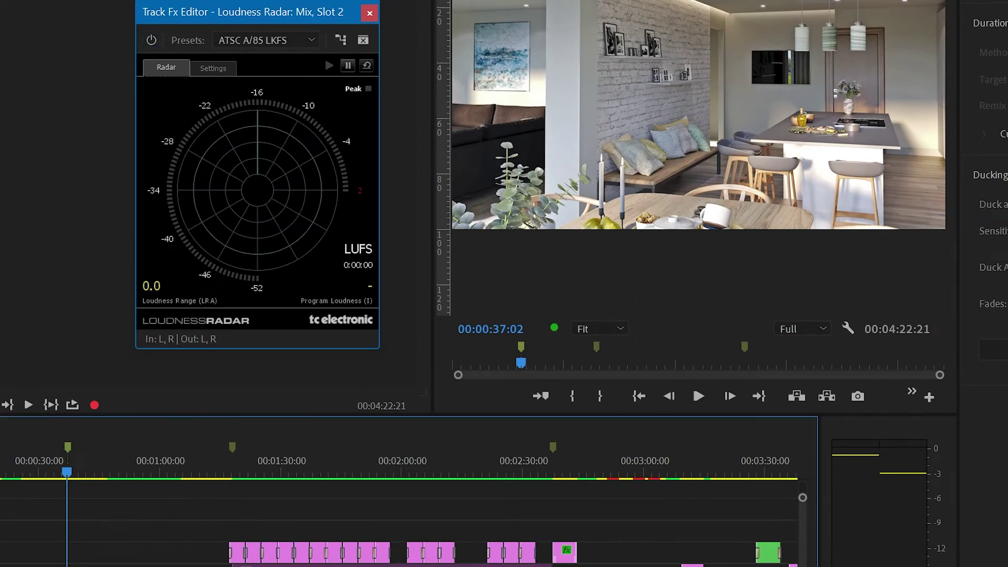
key("space")
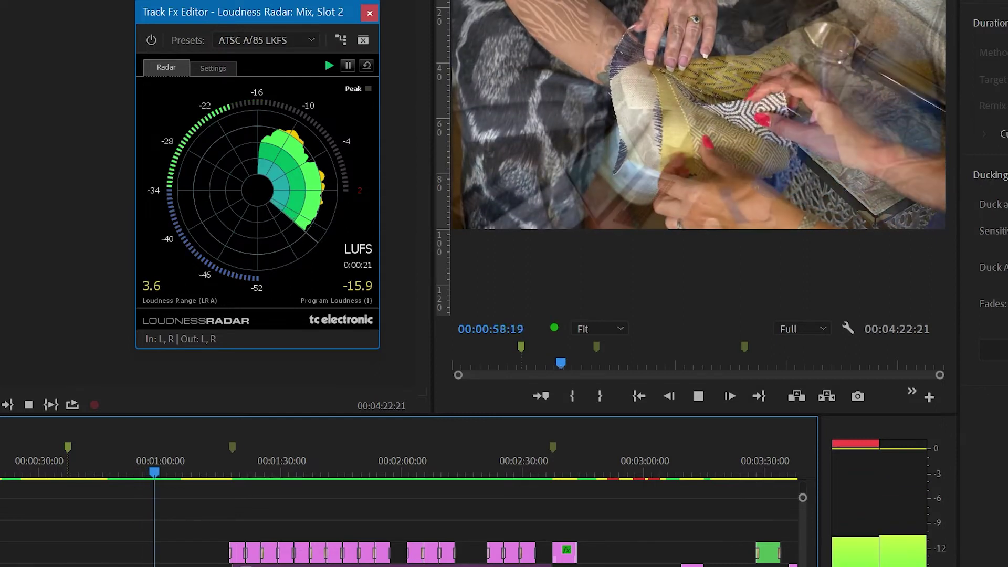
key("space")
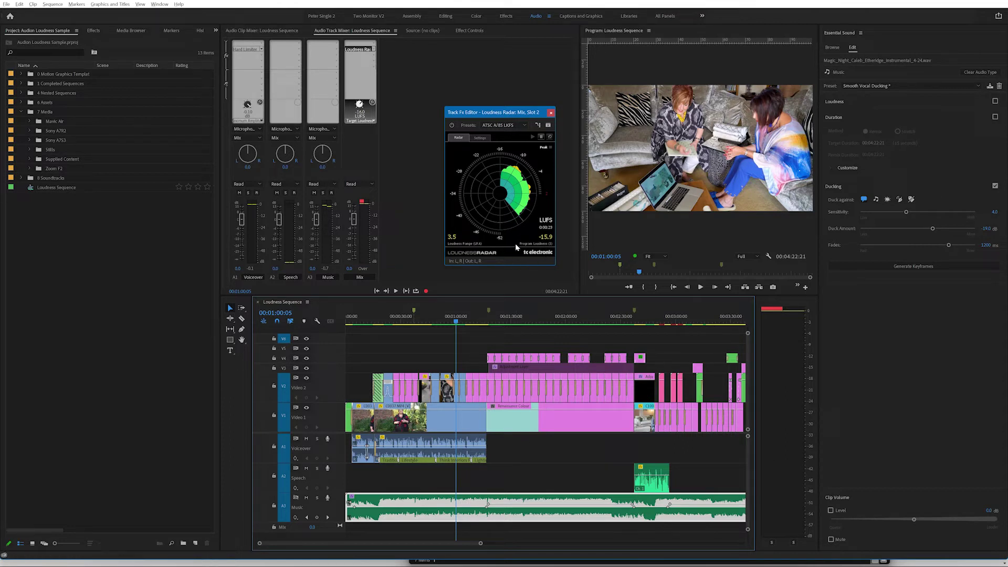
Step: Set the Voiceover Hard Limiter input boost to 1.5 dB and cue the playhead to 00:00:37:07
double_click(243, 51)
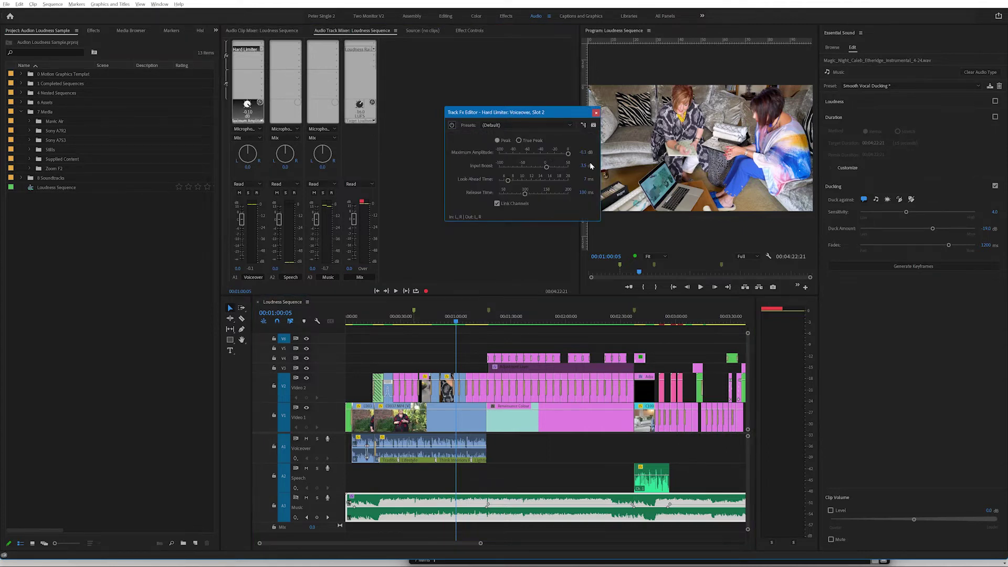
left_click(583, 165)
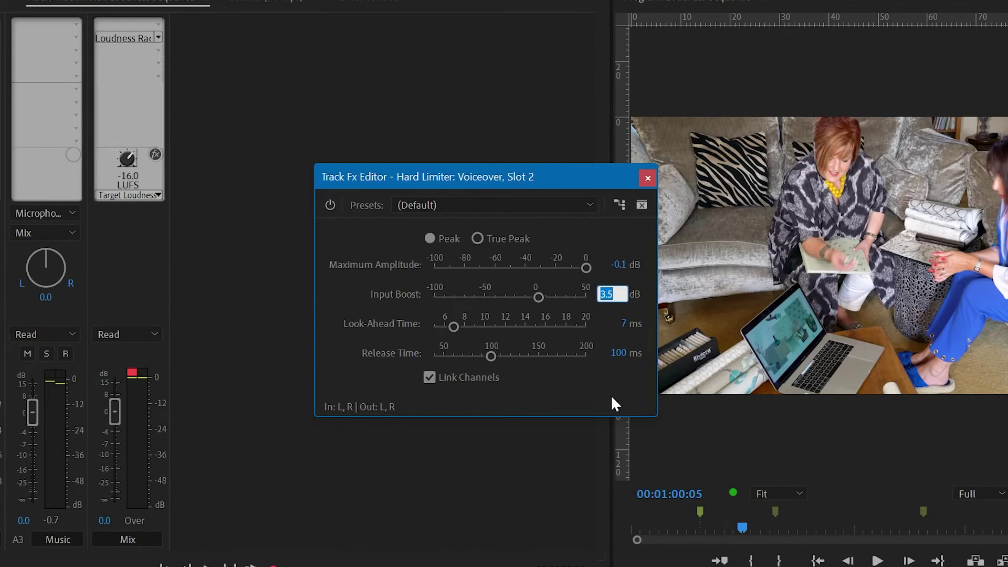
type("1.5")
key("Return")
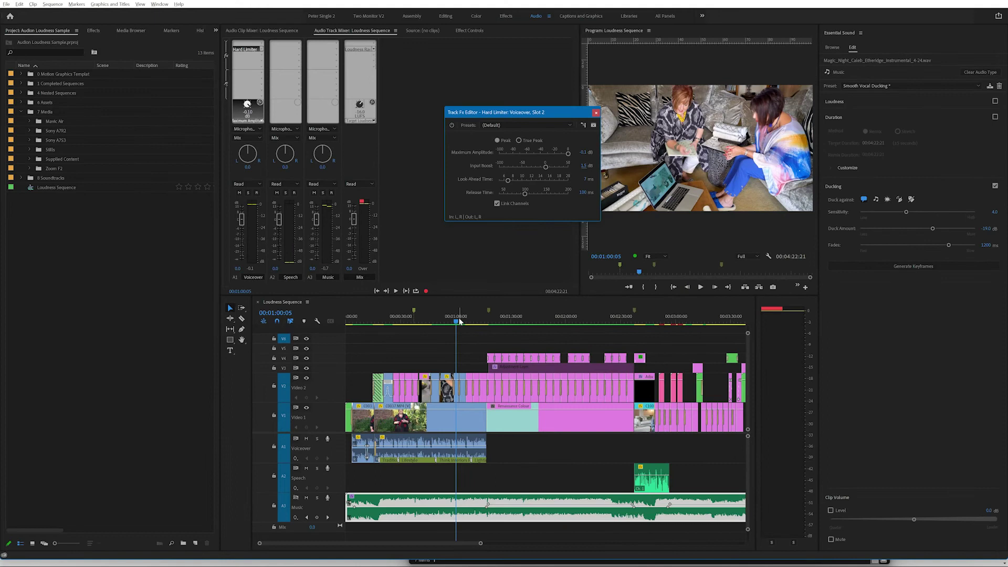
left_click_drag(456, 324, 414, 322)
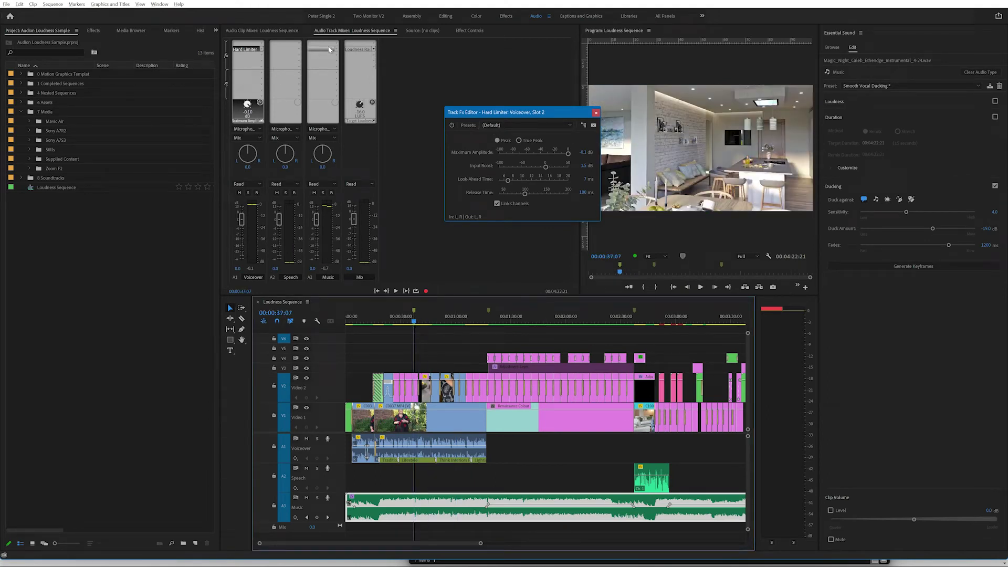
Step: Reset the Mix Loudness Radar and replay for a -17.8 LUFS reading, then cue 00:02:37:11
double_click(357, 50)
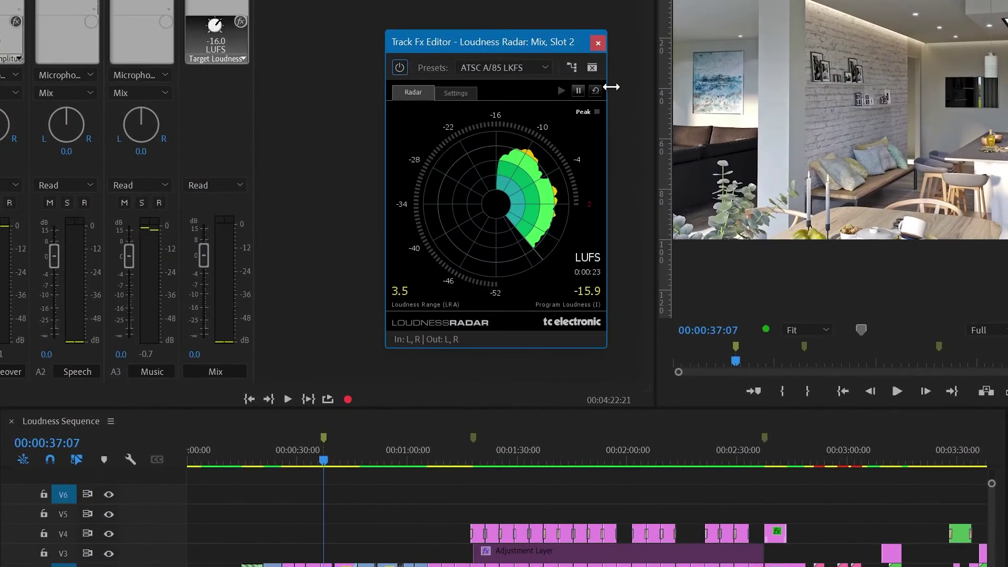
left_click(595, 90)
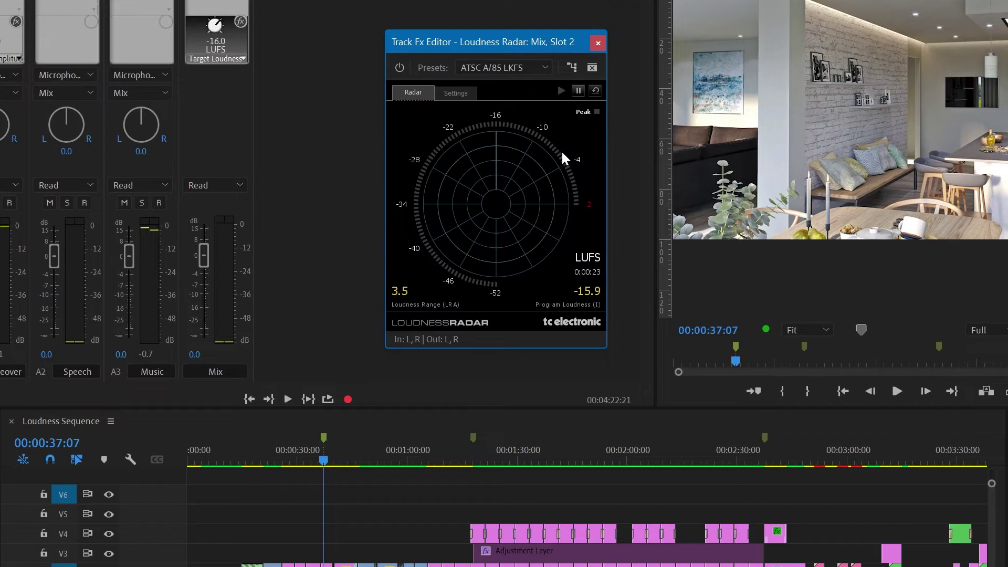
left_click(163, 436)
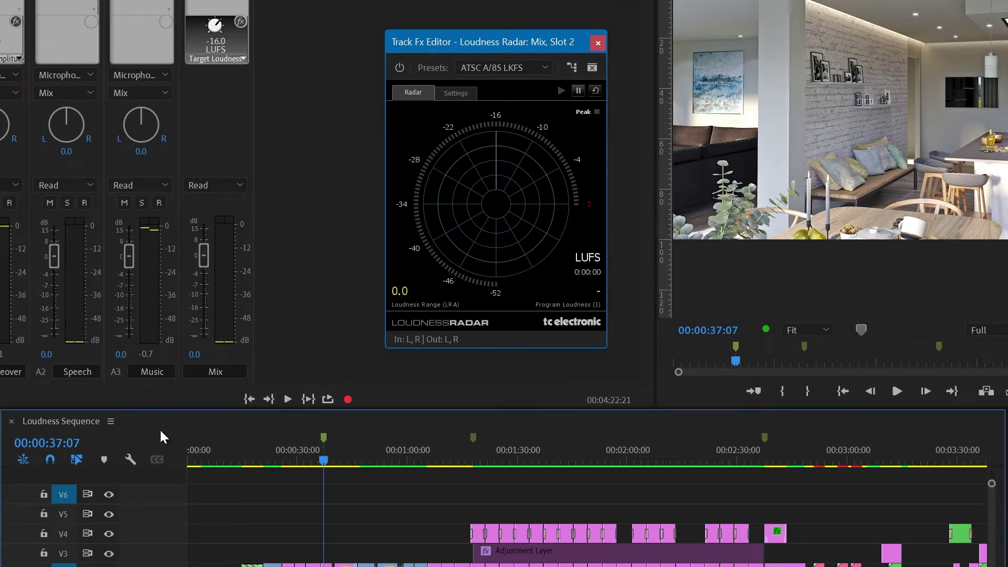
key("space")
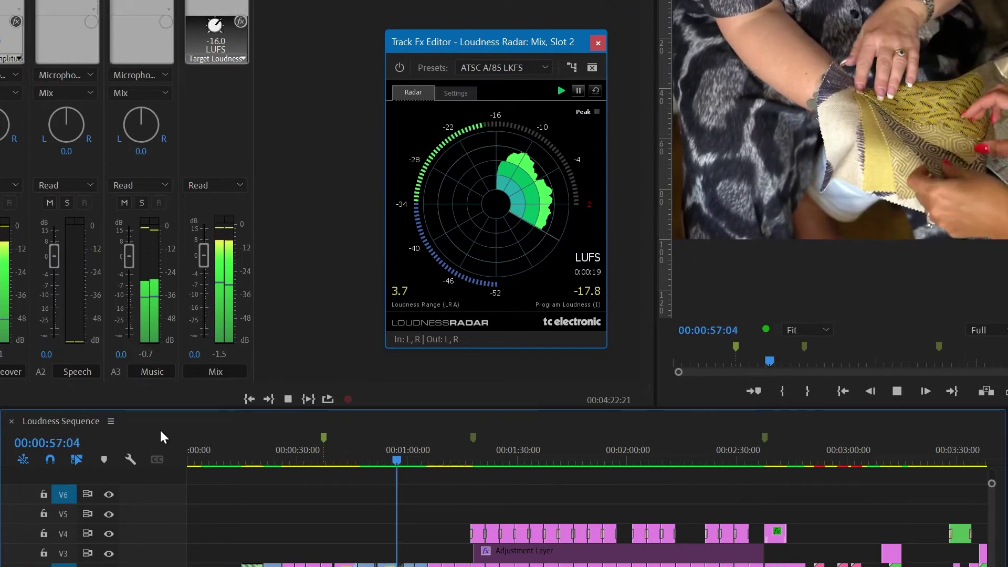
key("space")
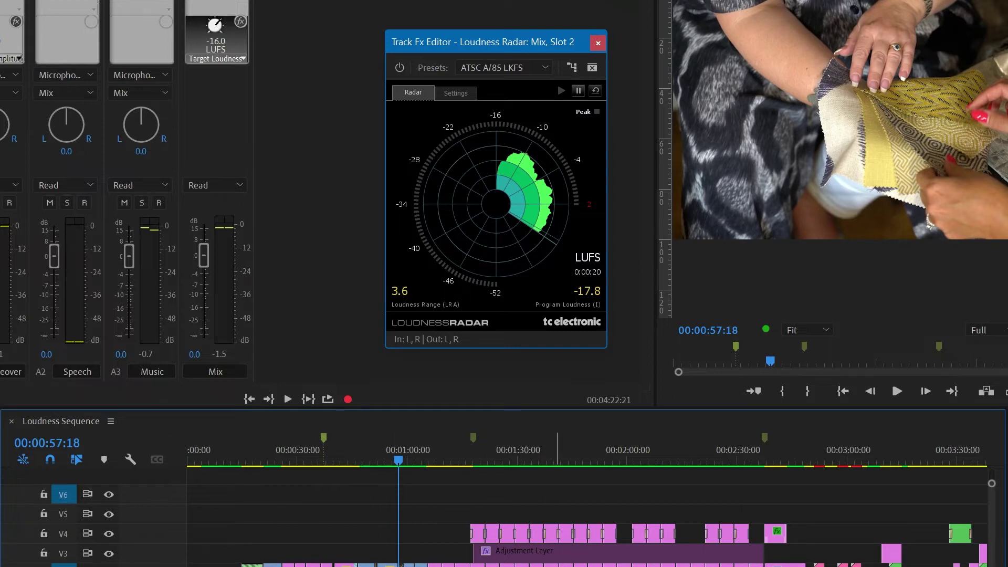
scroll(557, 473, "right", 5)
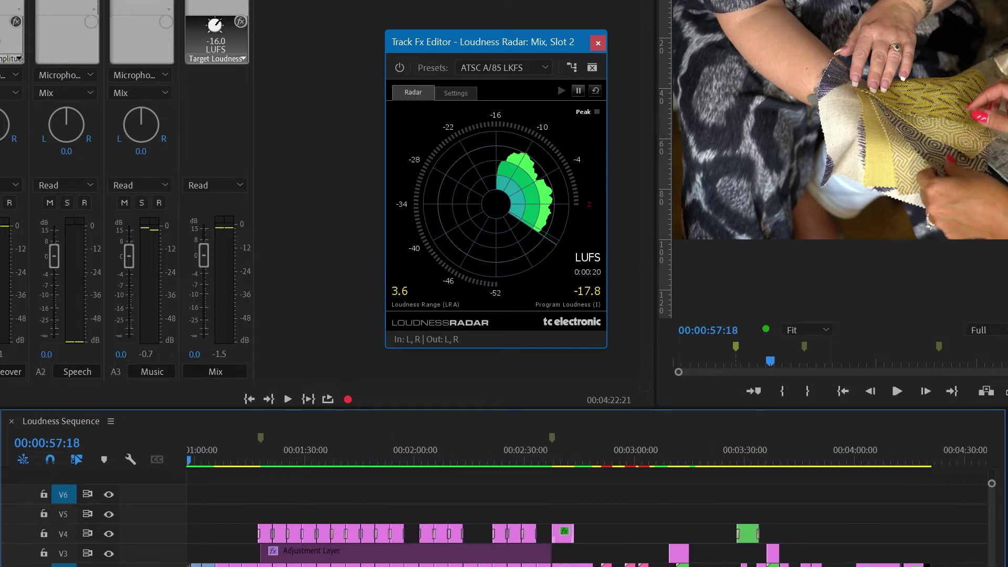
left_click(528, 454)
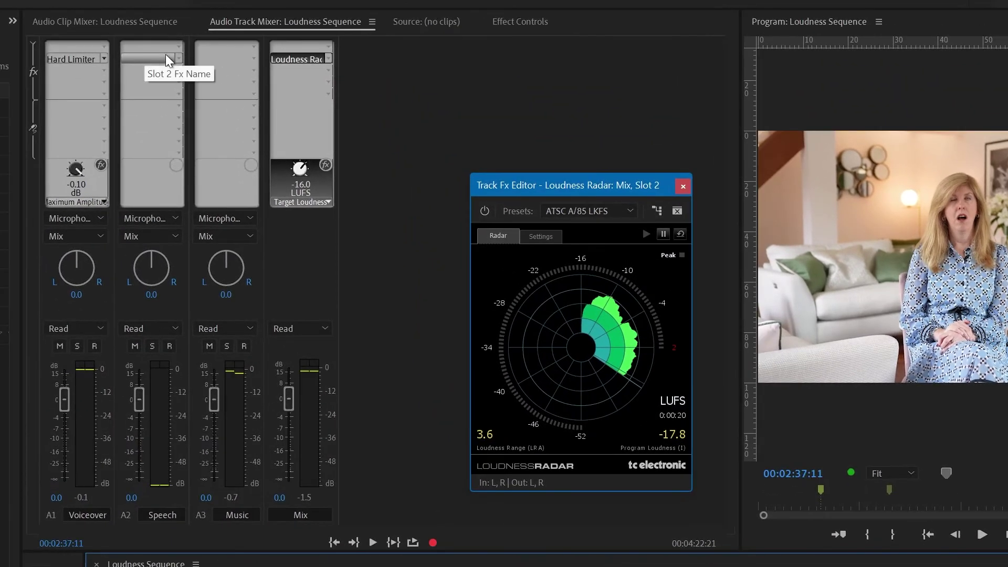
Step: Insert a Hard Limiter in the Speech track's second effect slot and reset the Loudness Radar
left_click(176, 59)
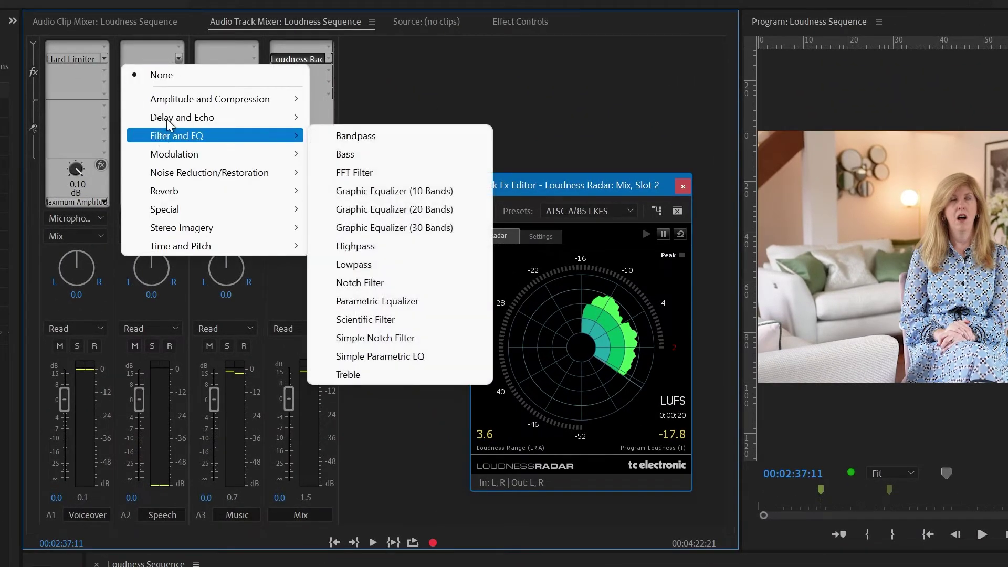
mouse_move(170, 101)
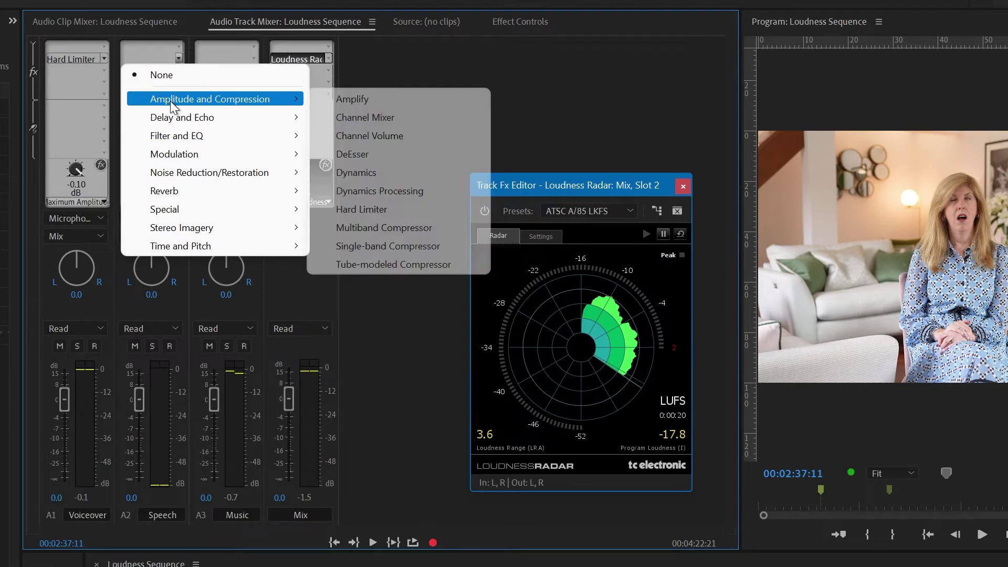
left_click(420, 213)
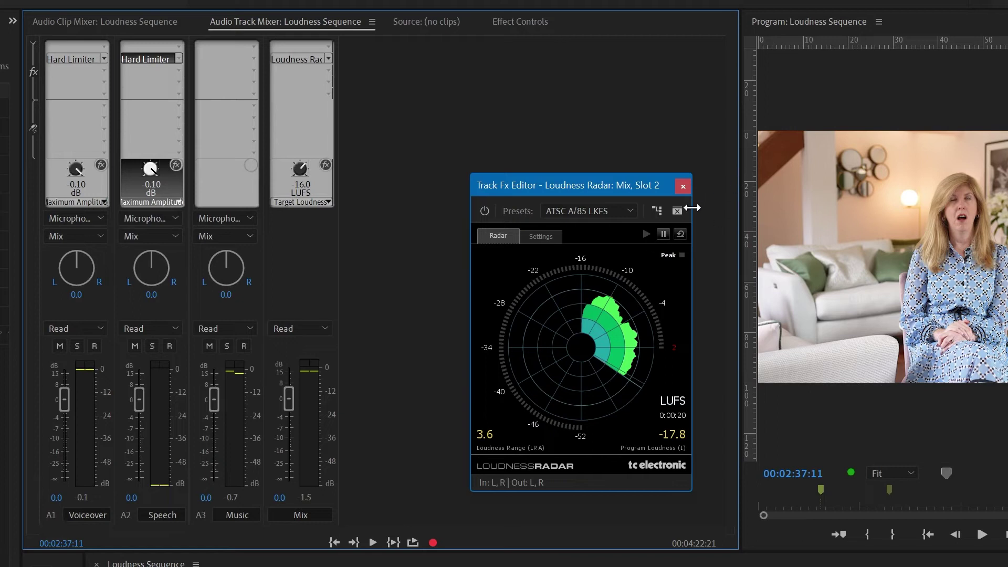
left_click(680, 235)
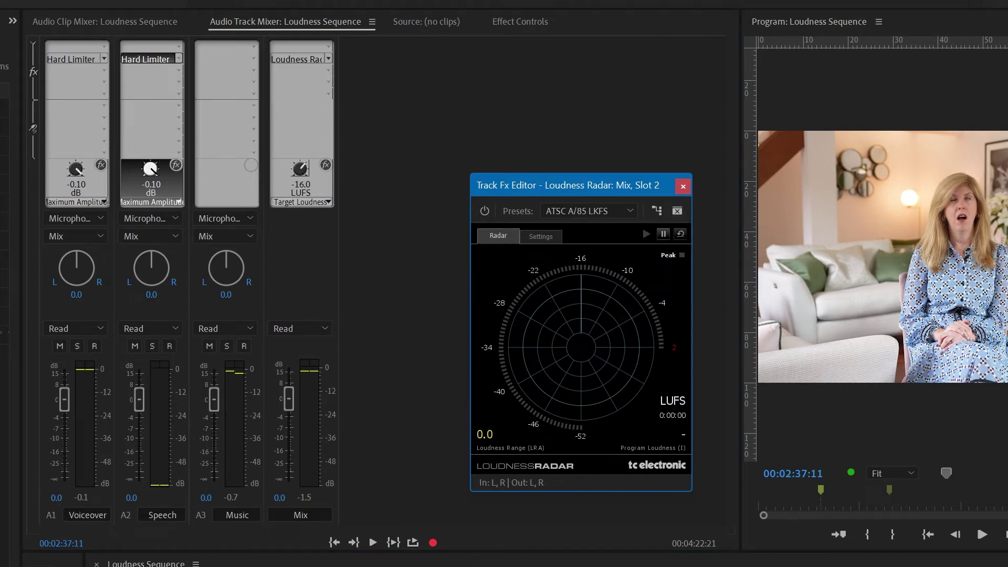
Step: Play the Speech section from 00:02:37:11 to 00:02:53:10, giving a -23.0 LUFS reading
key("space")
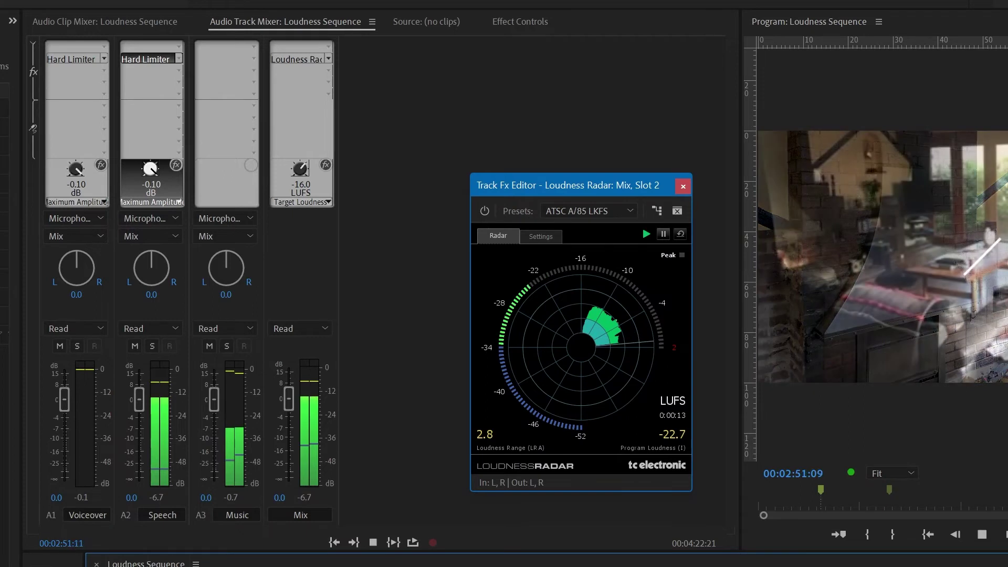
key("space")
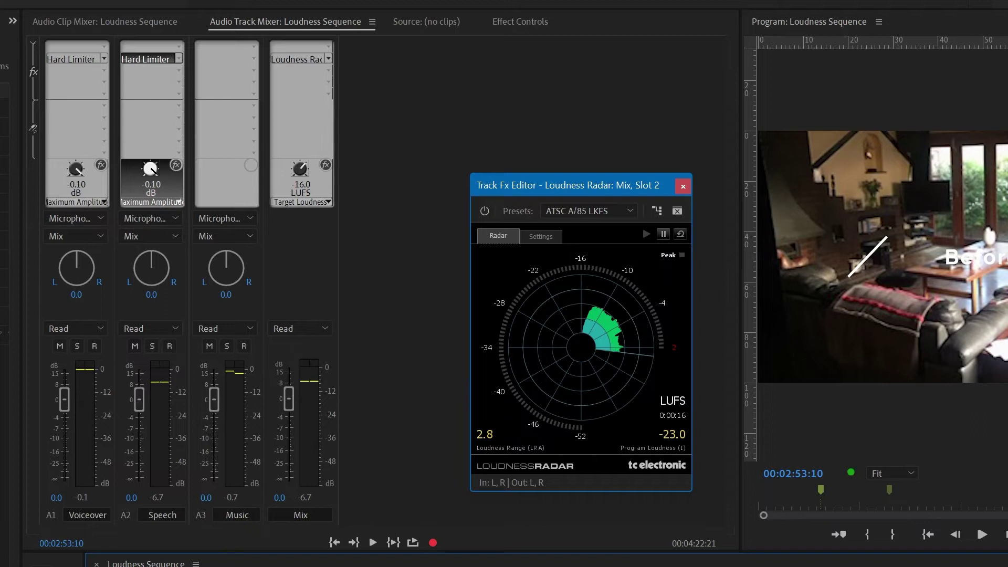
Step: Return to 00:02:37:11 and set the Speech Hard Limiter input boost to 4.0 dB
key("Up")
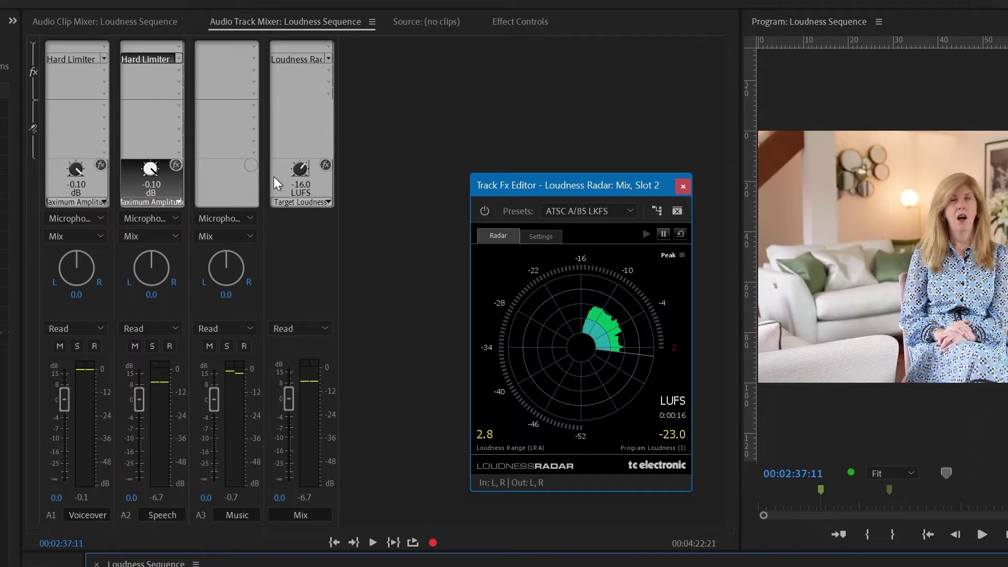
double_click(152, 58)
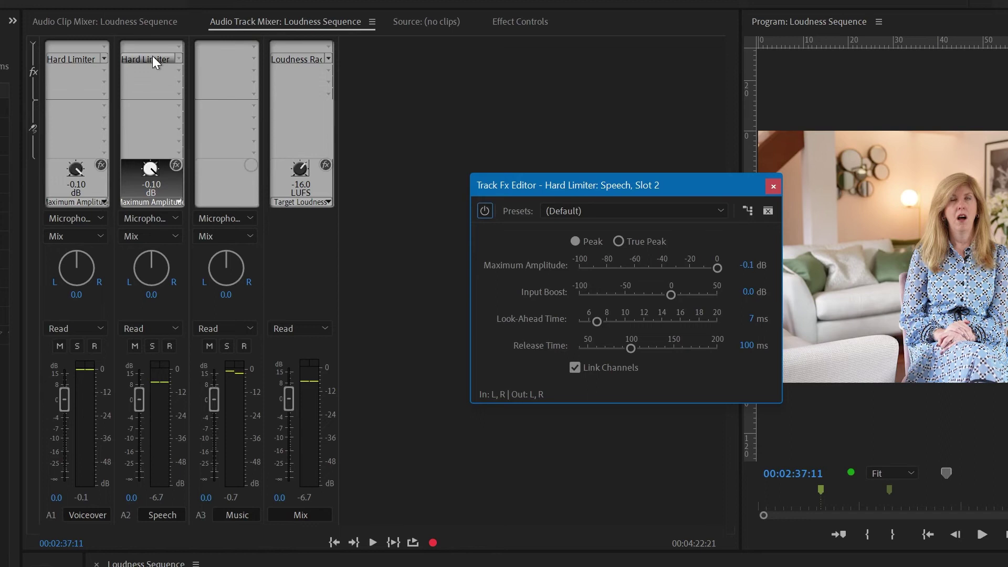
left_click(749, 292)
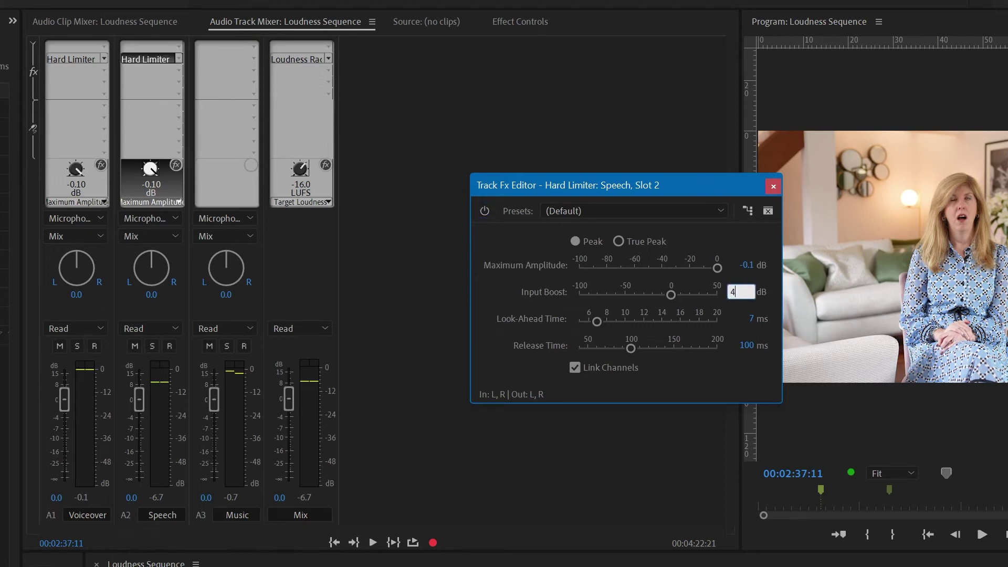
key("Return")
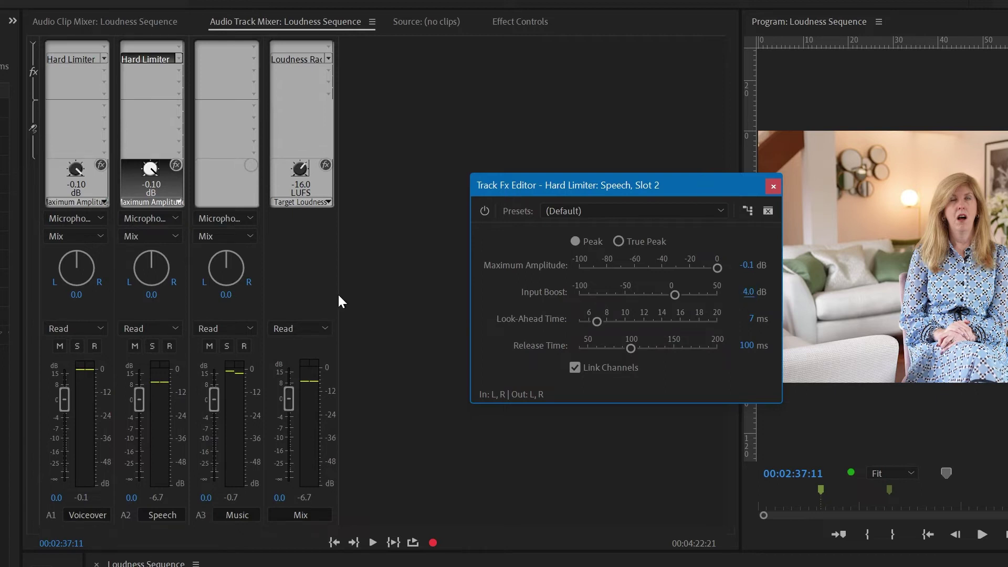
Step: Reset the Mix Loudness Radar and play from 02:37:11 to 02:57:17, reading -19.2 LUFS
double_click(300, 59)
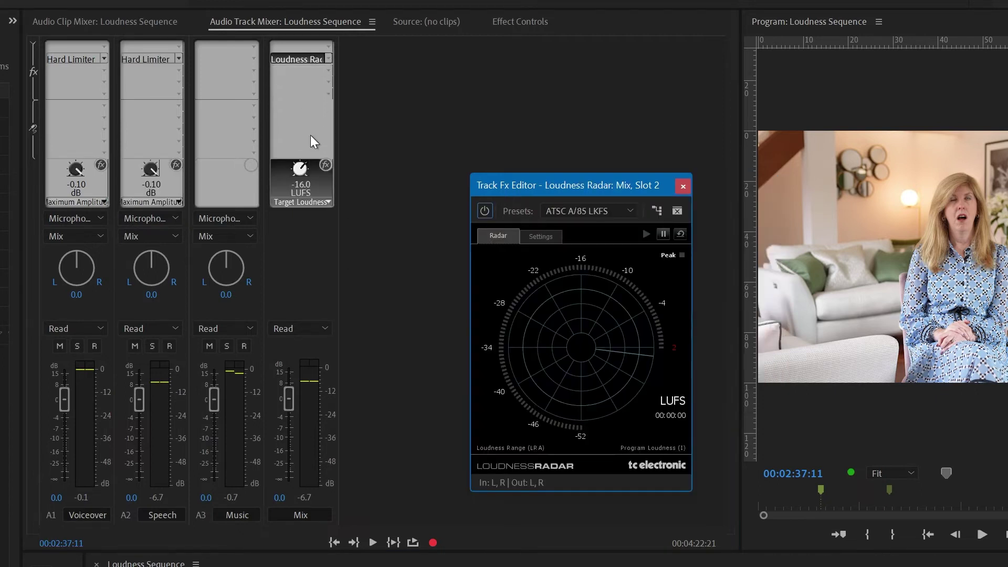
left_click(682, 235)
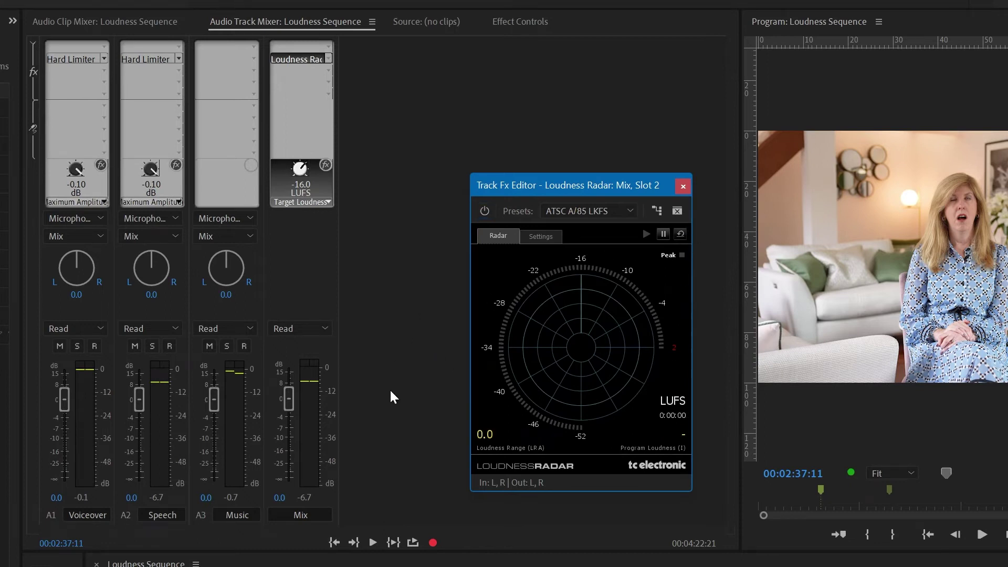
left_click(325, 563)
key("space")
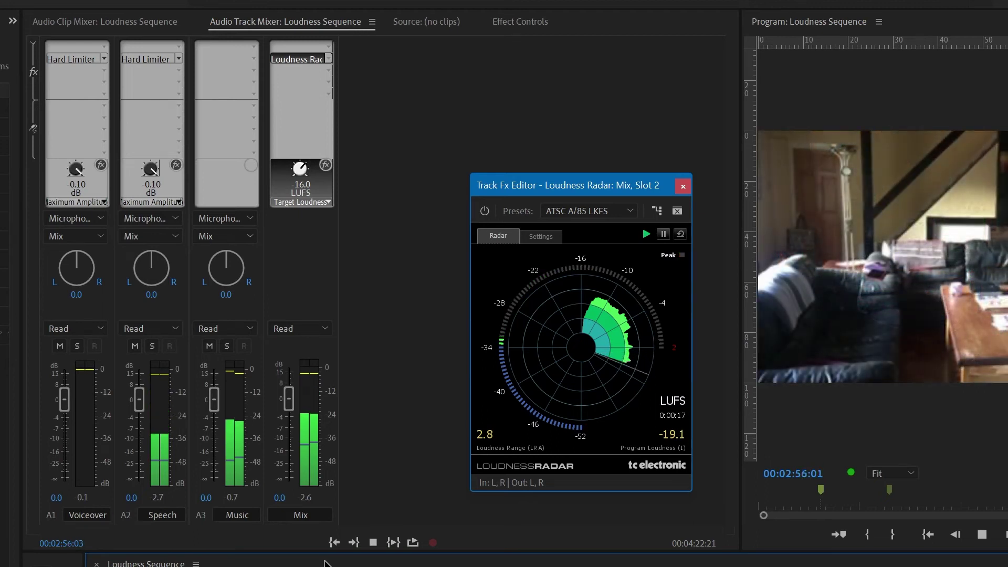
key("space")
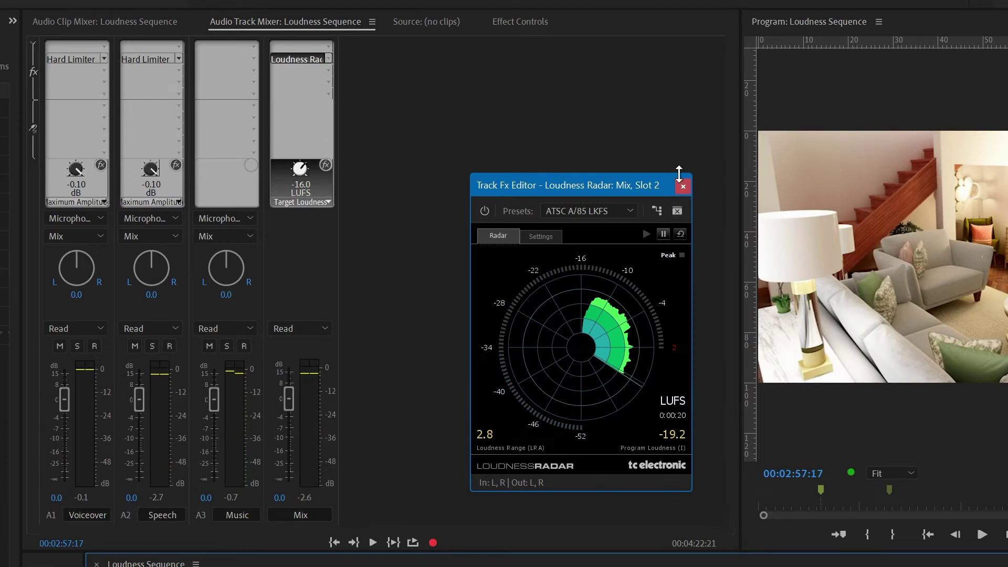
Step: Raise the Speech Hard Limiter input boost to 5.0 dB and jump back to 02:37:11
double_click(151, 58)
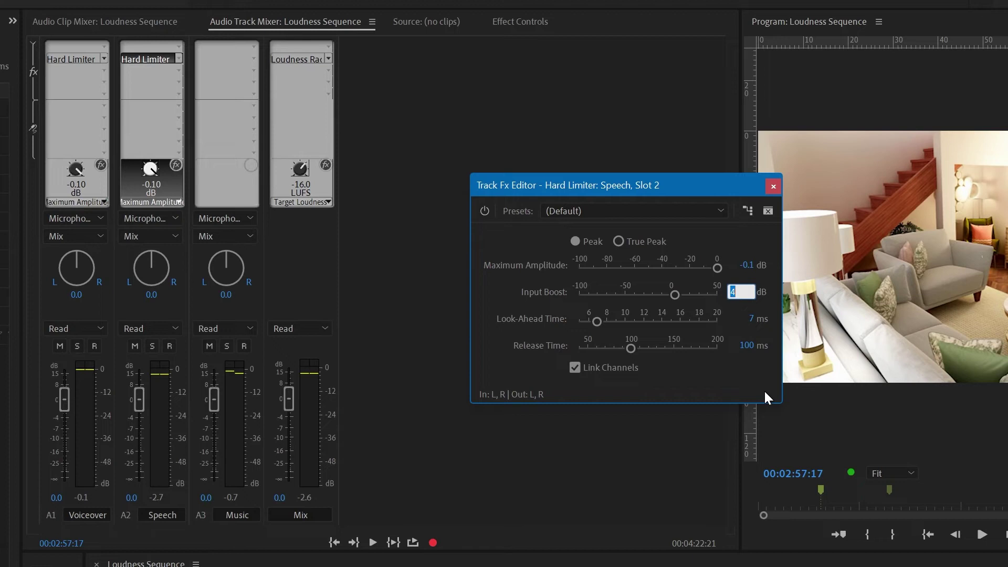
type("5")
key("Return")
key("Up")
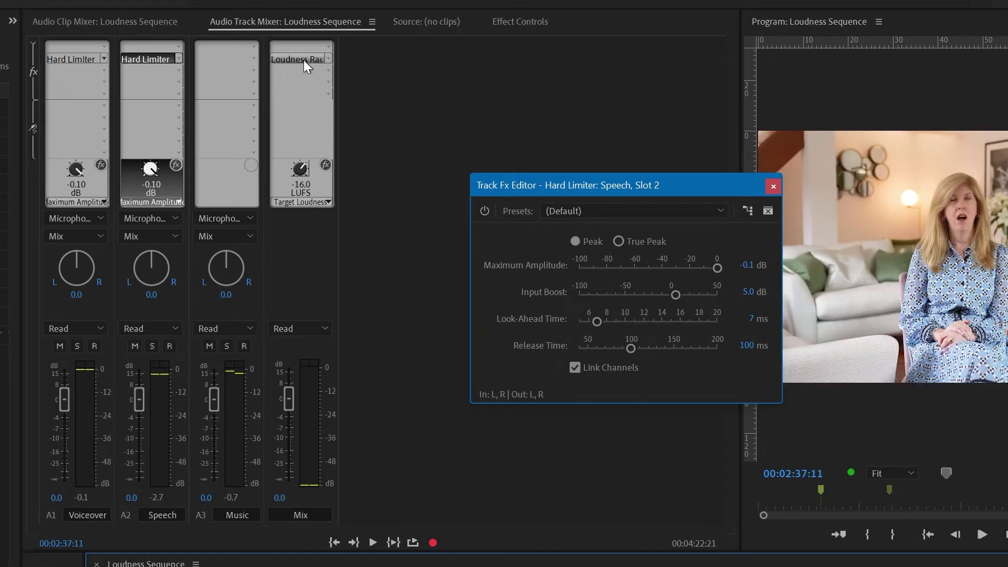
Step: Reset the Mix Loudness Radar, replay for a -18.1 LUFS reading, and save with Ctrl+S
double_click(304, 59)
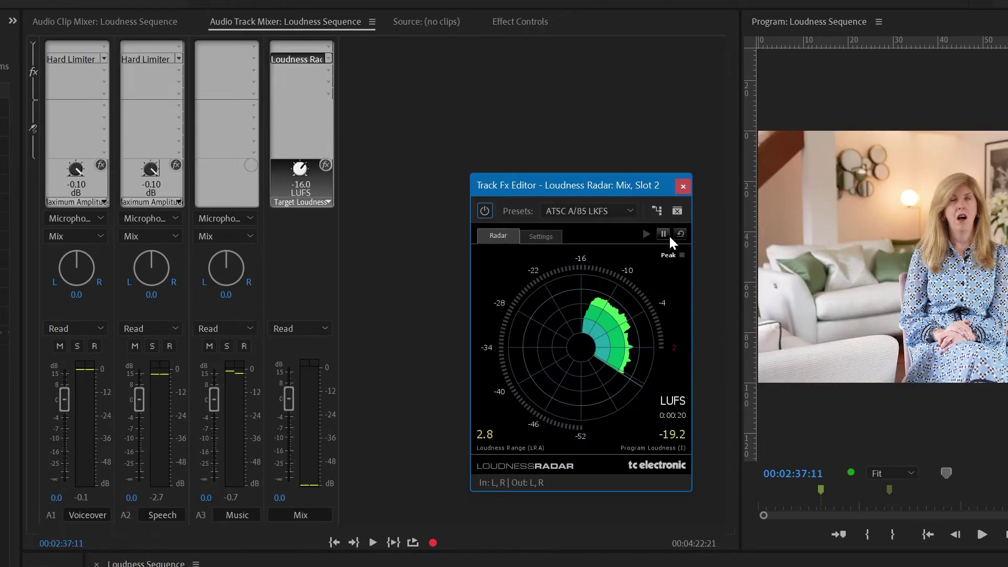
left_click(681, 235)
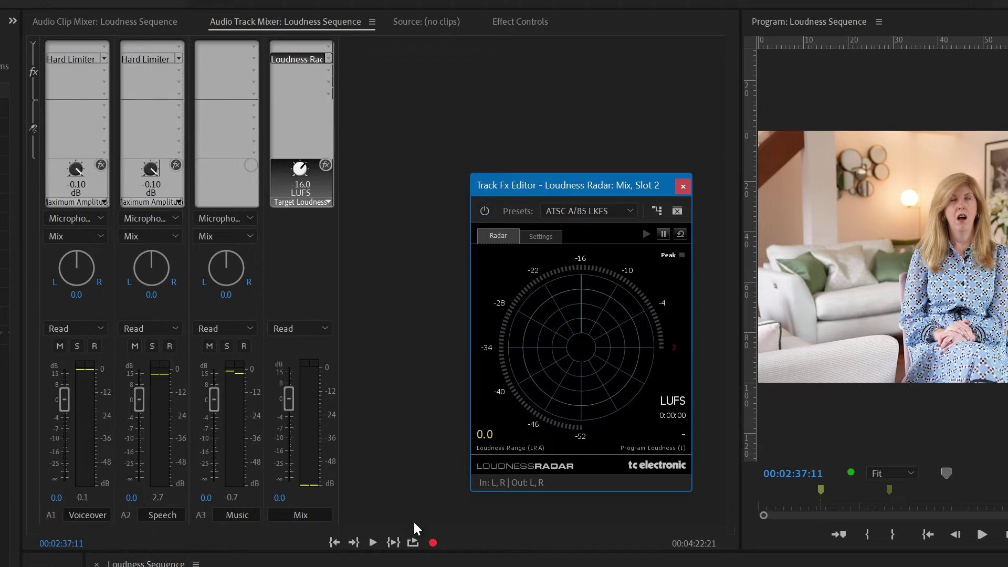
key("space")
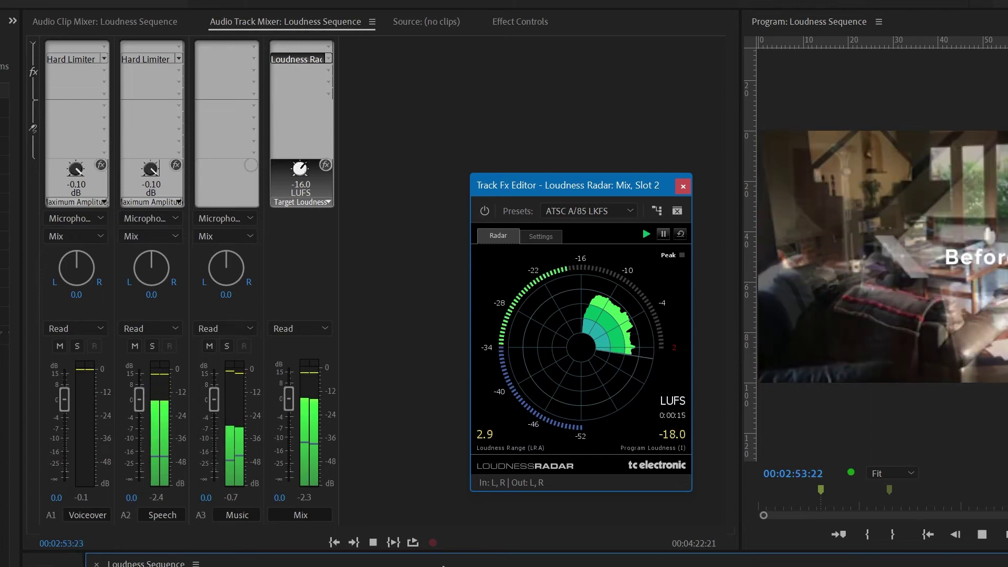
key("space")
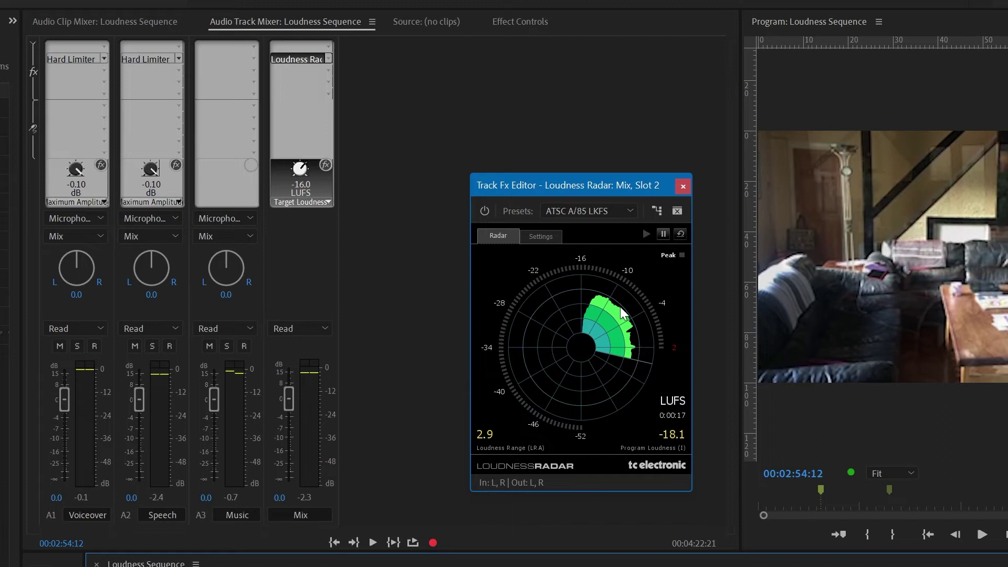
key("ctrl+s")
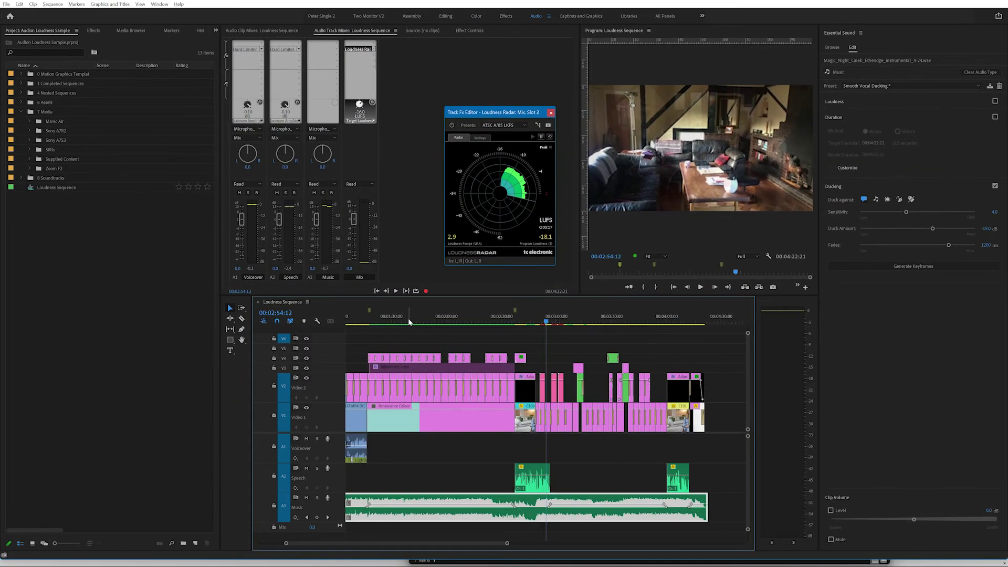
Step: Cue the playhead at 00:01:17:24 and reset the Loudness Radar to 0.0
left_click(411, 320)
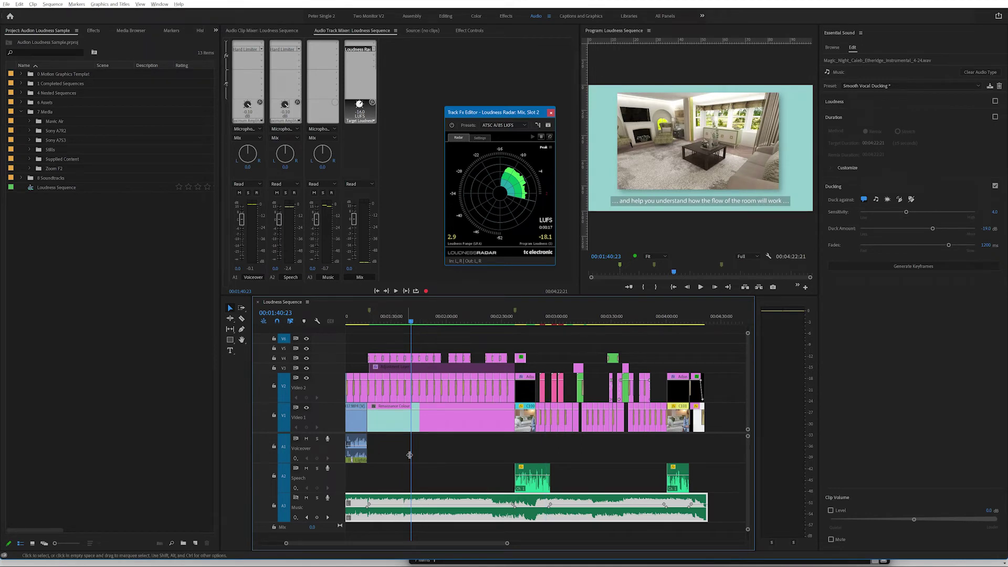
key("Up")
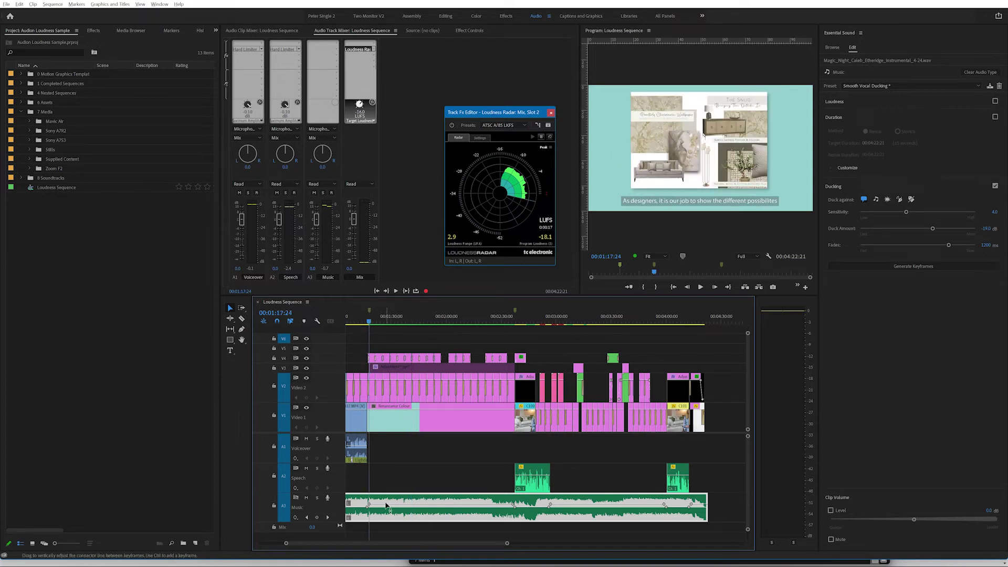
left_click(550, 139)
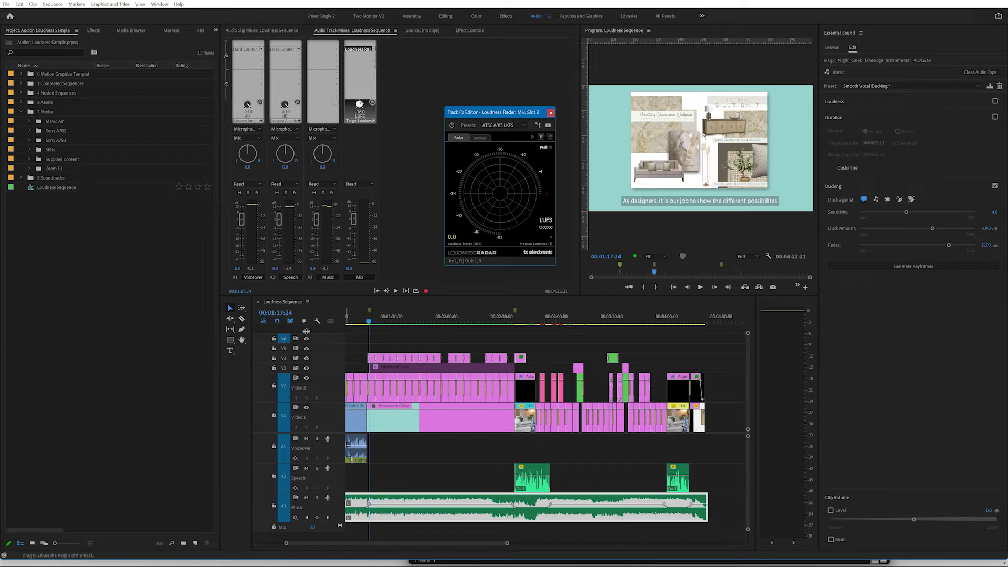
left_click(278, 313)
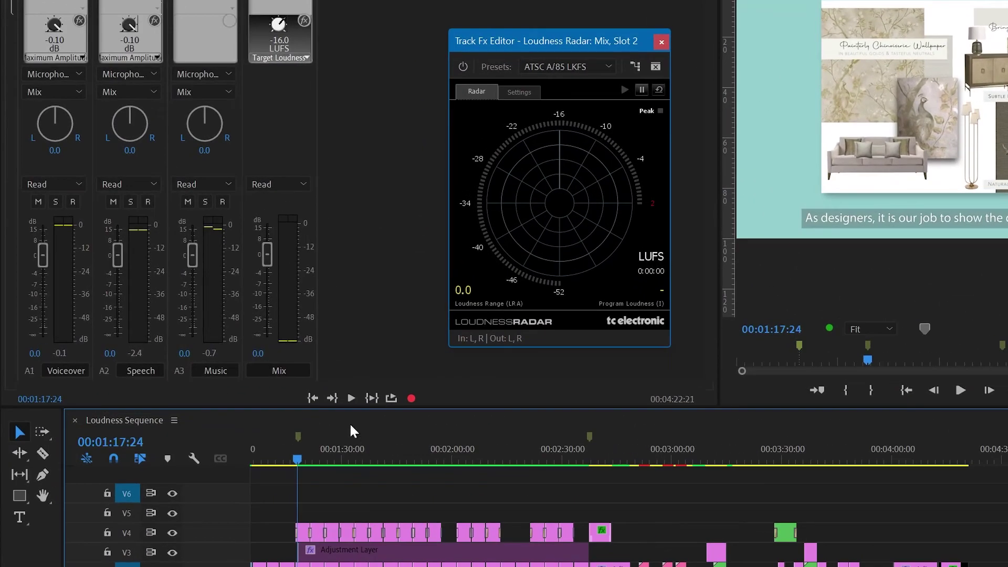
Step: Play from 01:17:24 to 01:40:02 for a -17.4 LUFS, 1.1 LU range reading
key("space")
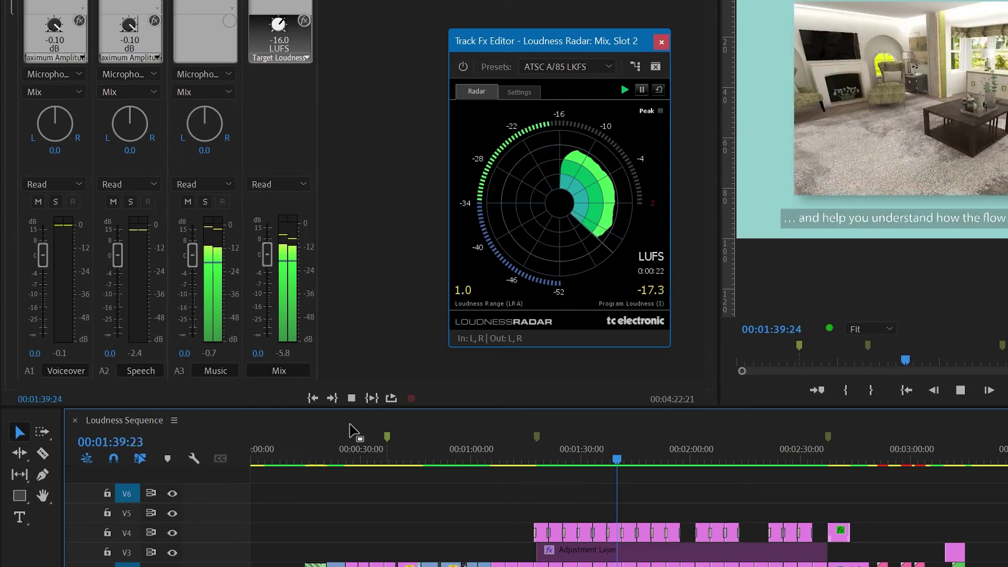
key("space")
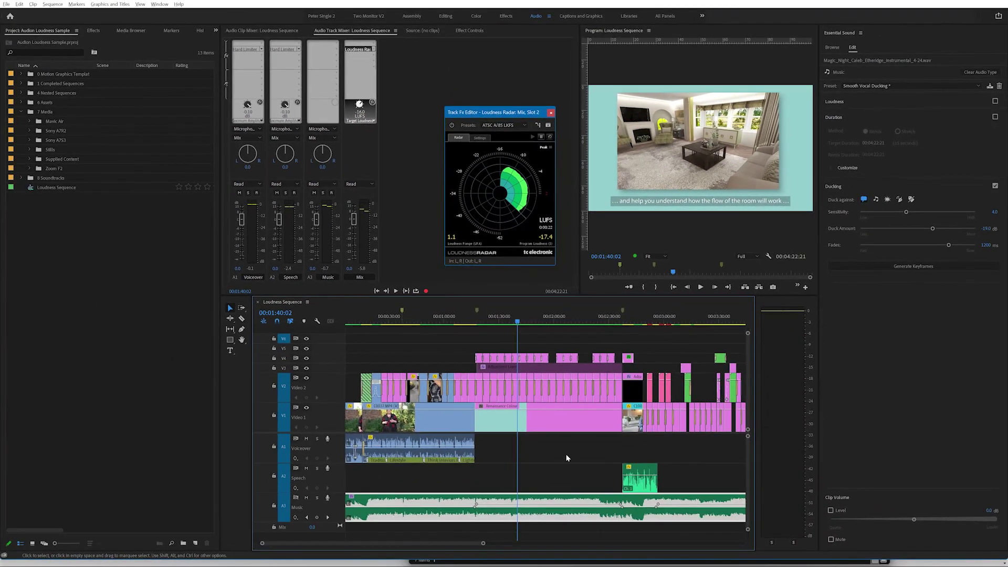
Step: Zoom the timeline out to the whole sequence, then bring up the uploaded Loudness Sequence video on YouTube
key("minus")
key("minus")
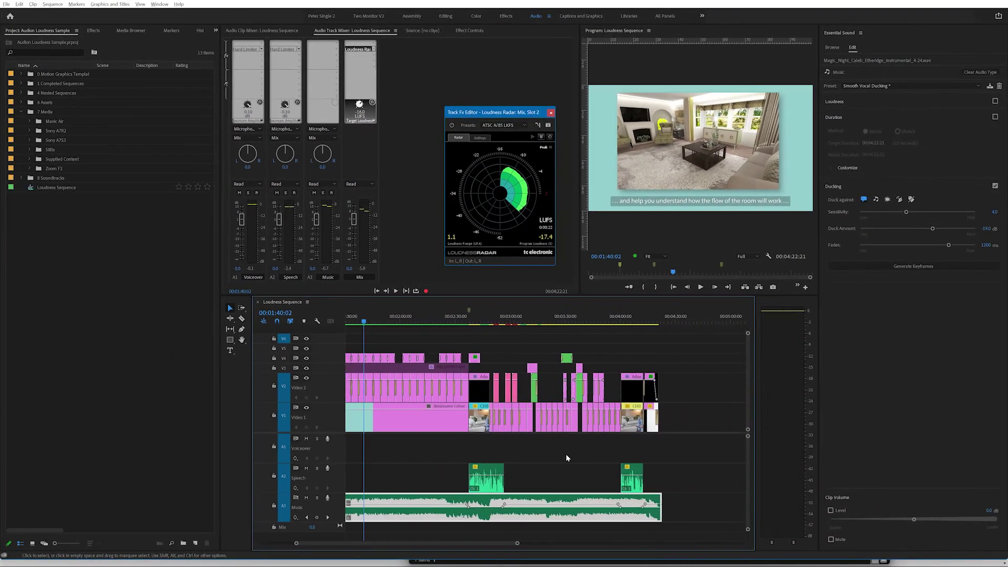
scroll(530, 494, "up", 5)
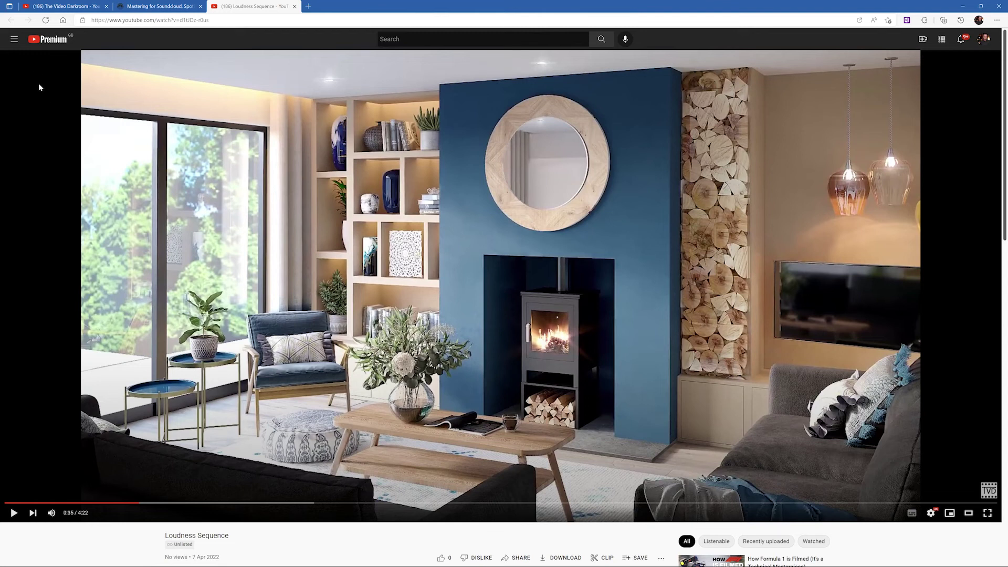
Step: Play the Loudness Sequence video from 0:35 and pause it at 0:40
left_click(14, 513)
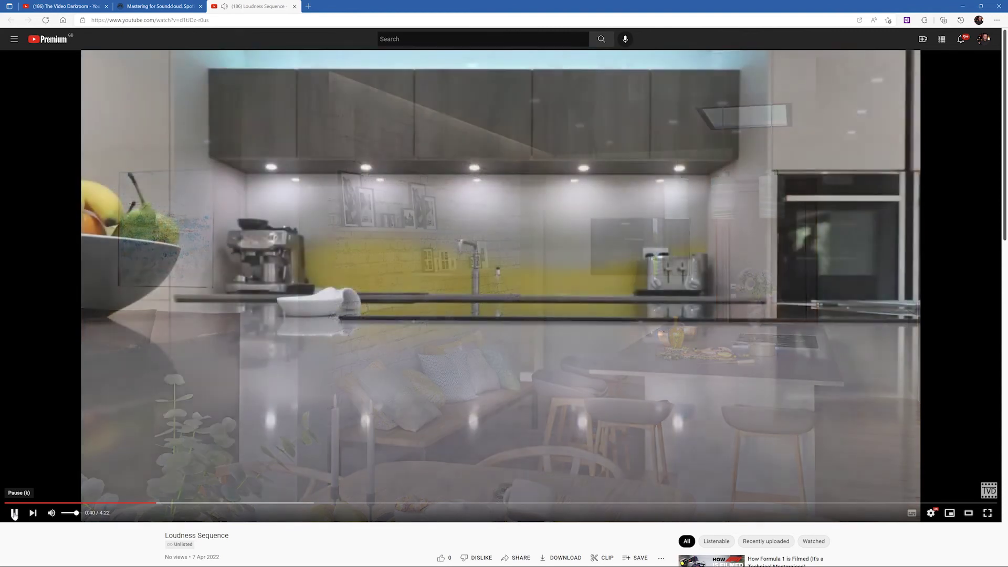
left_click(14, 513)
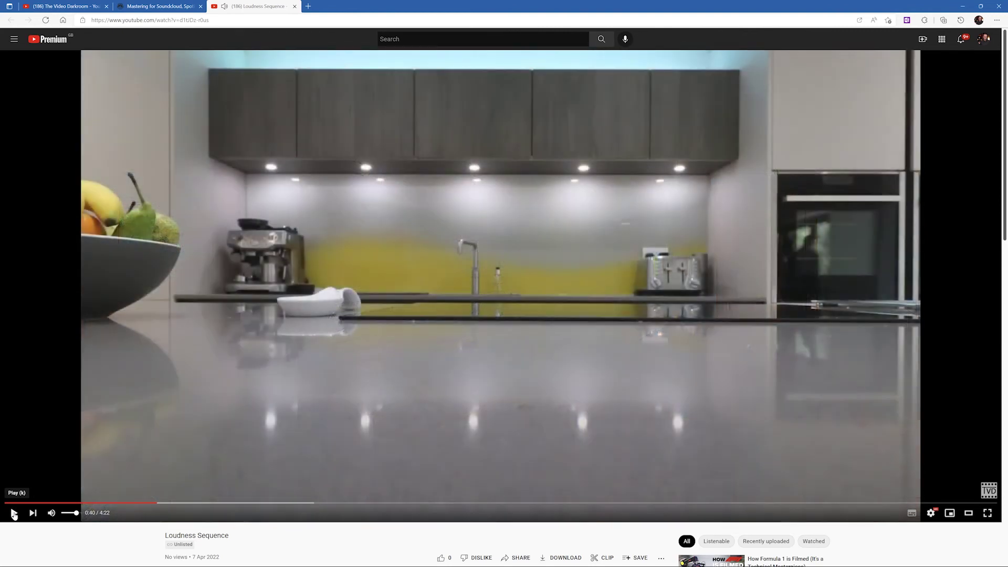
Step: Show Stats for nerds on the video: 80% normalized volume, -3.9dB content loudness
right_click(269, 199)
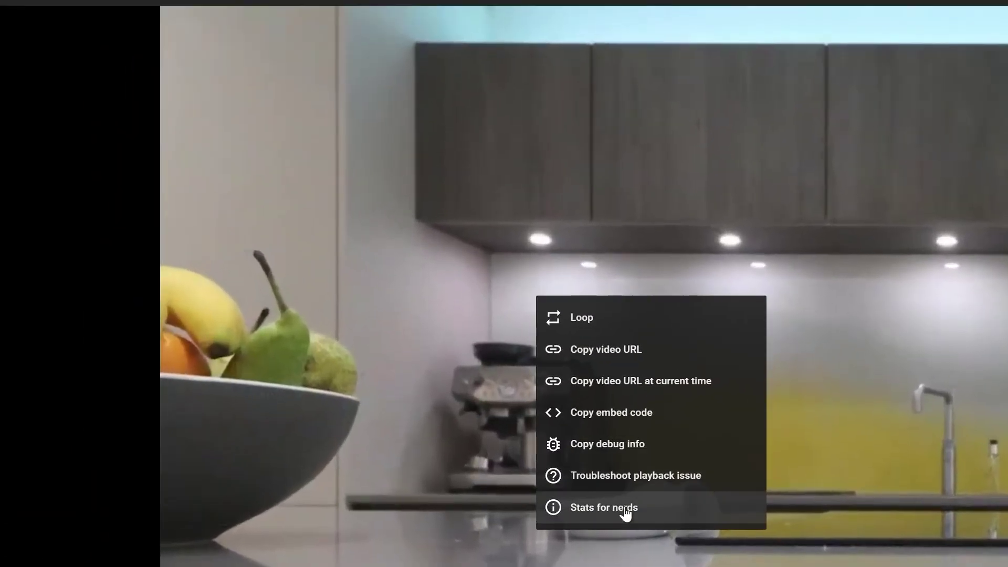
left_click(625, 507)
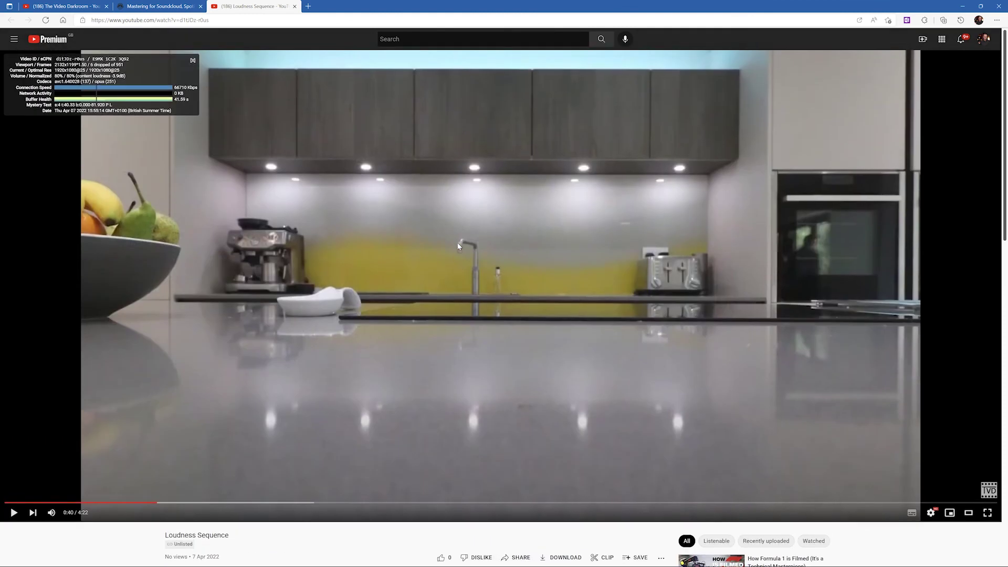
Step: Toggle playback on the video, leaving it paused at 0:40 with the stats overlay still showing
left_click(506, 238)
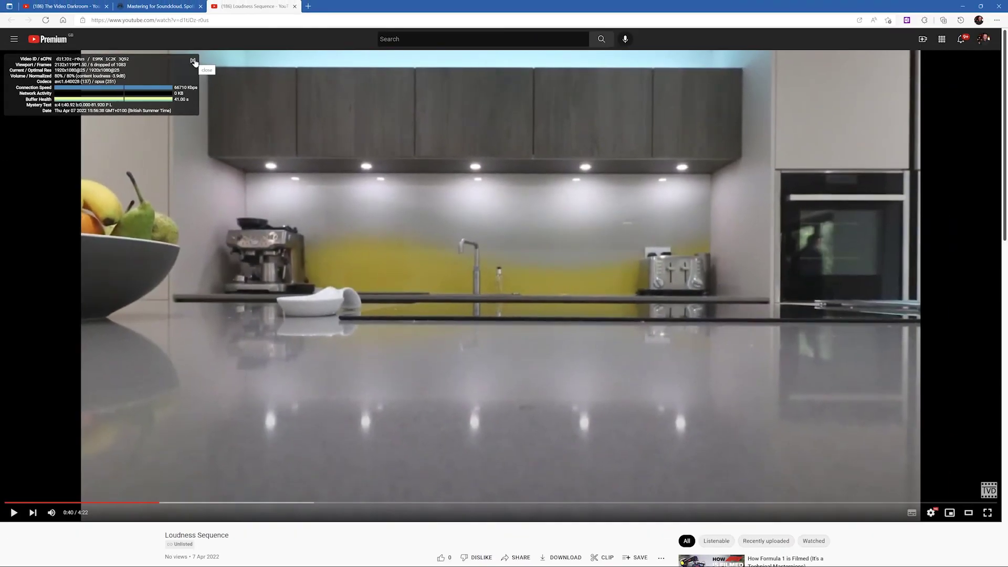
left_click(192, 61)
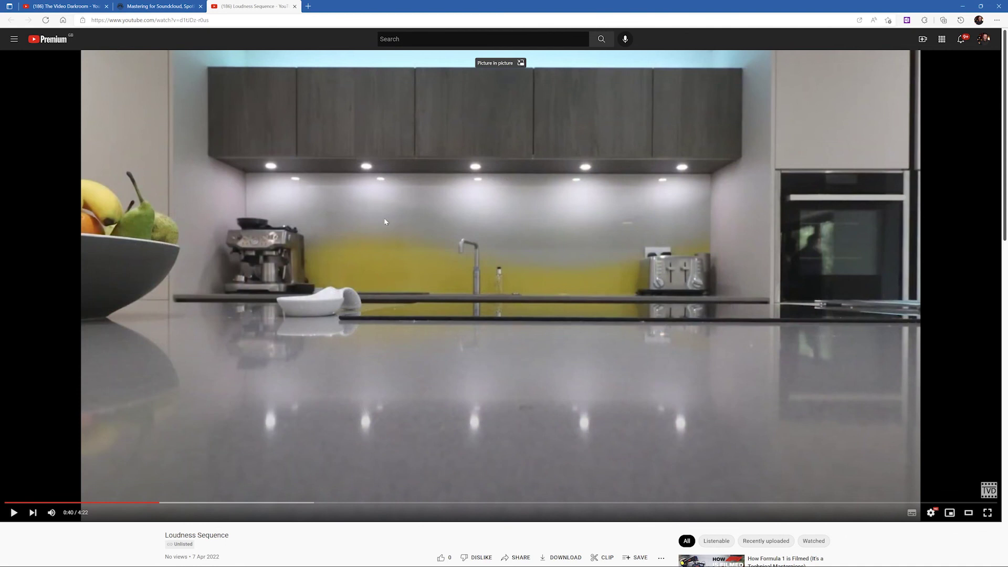